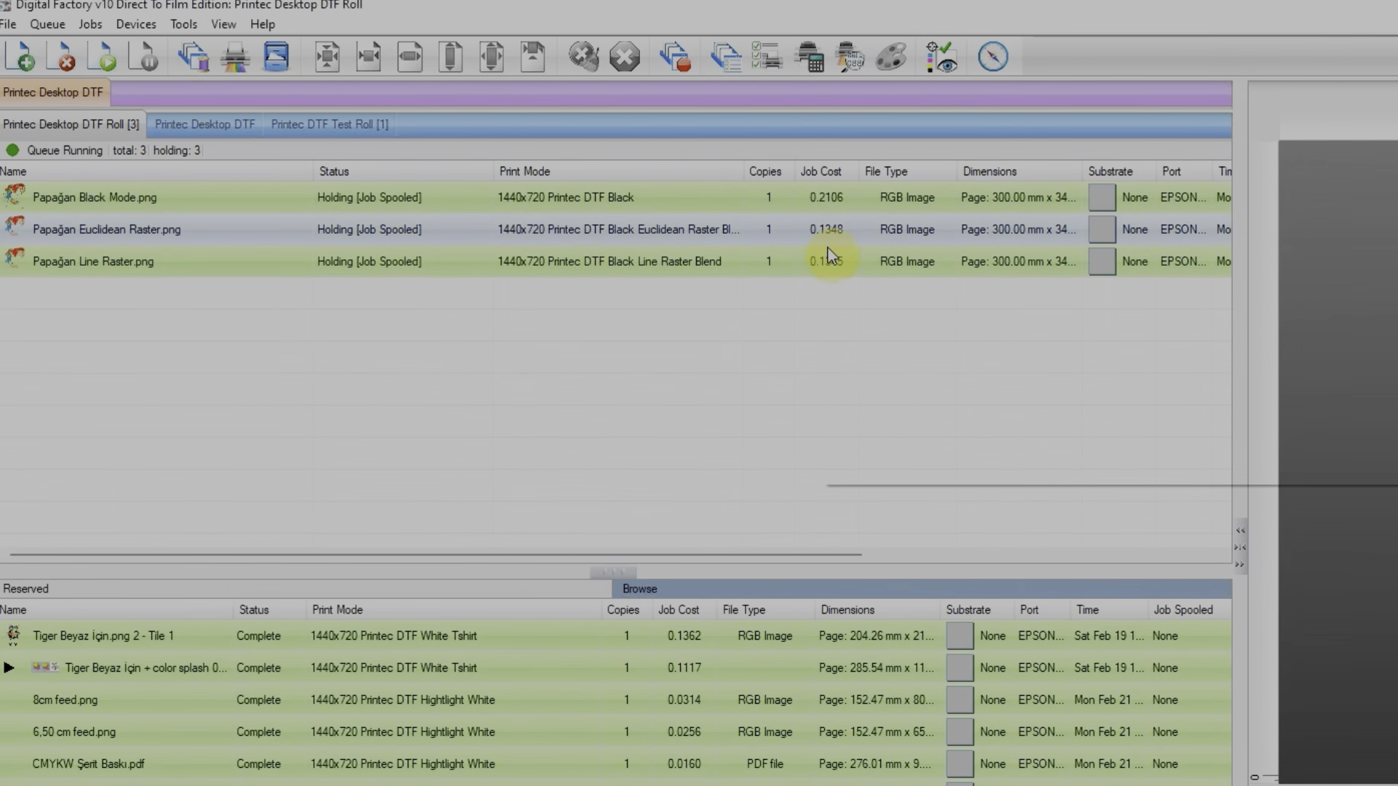
In the calculator, subtract the Line Raster job cost from the Black Mode job cost: 0,2106 − 0,1345
{"action": "mouse_move", "coordinate": [834, 241]}
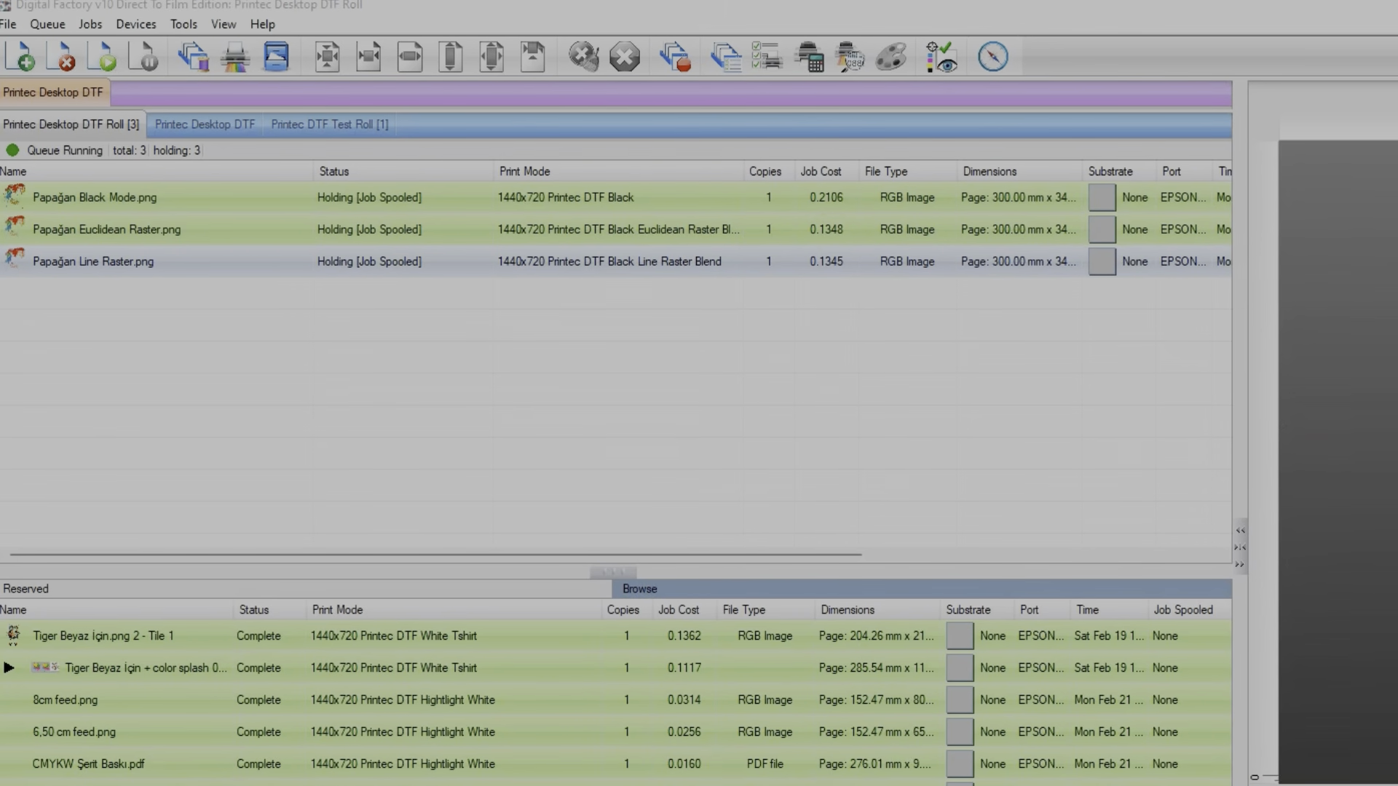
{"action": "left_click_drag", "start_coordinate": [1025, 348], "coordinate": [1148, 318]}
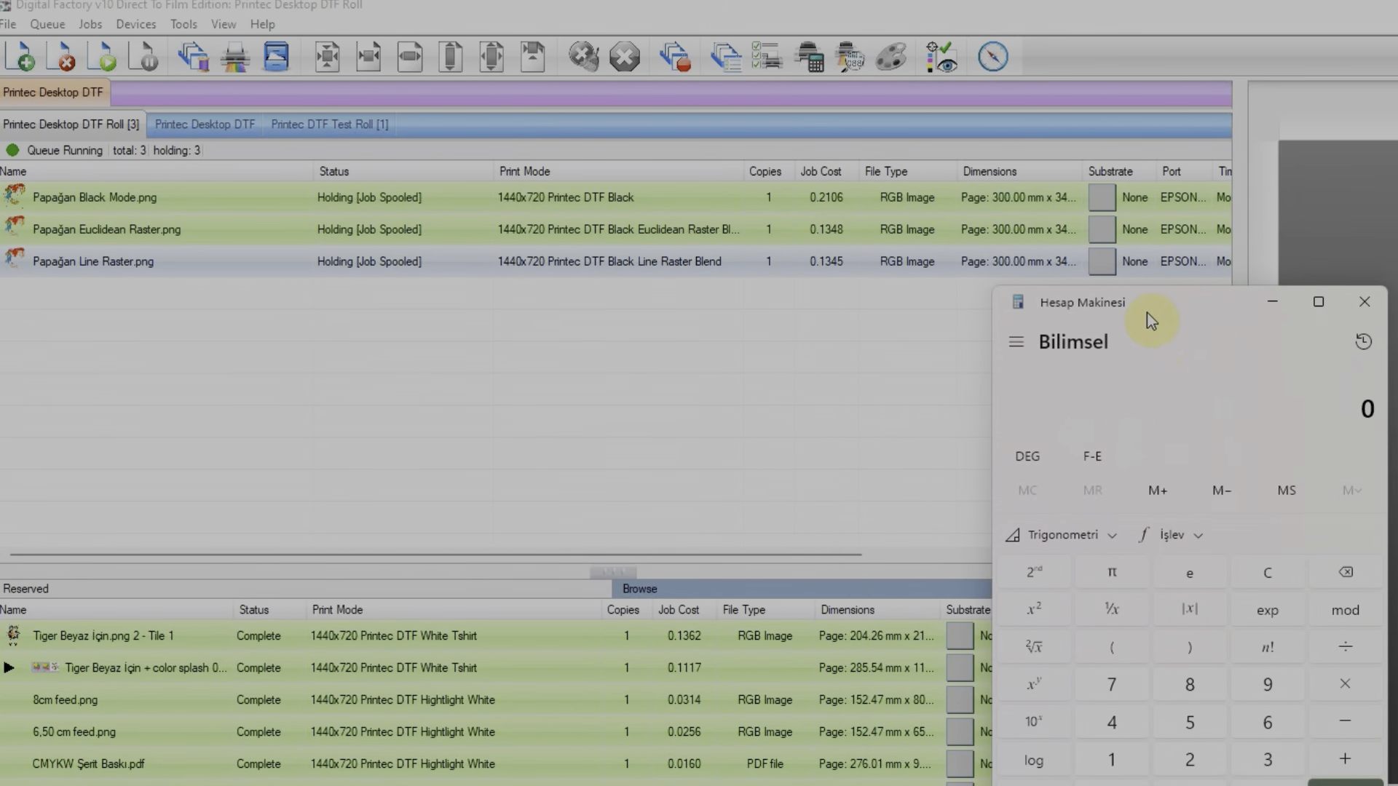
{"action": "type", "text": ",2106"}
{"action": "key", "text": "minus"}
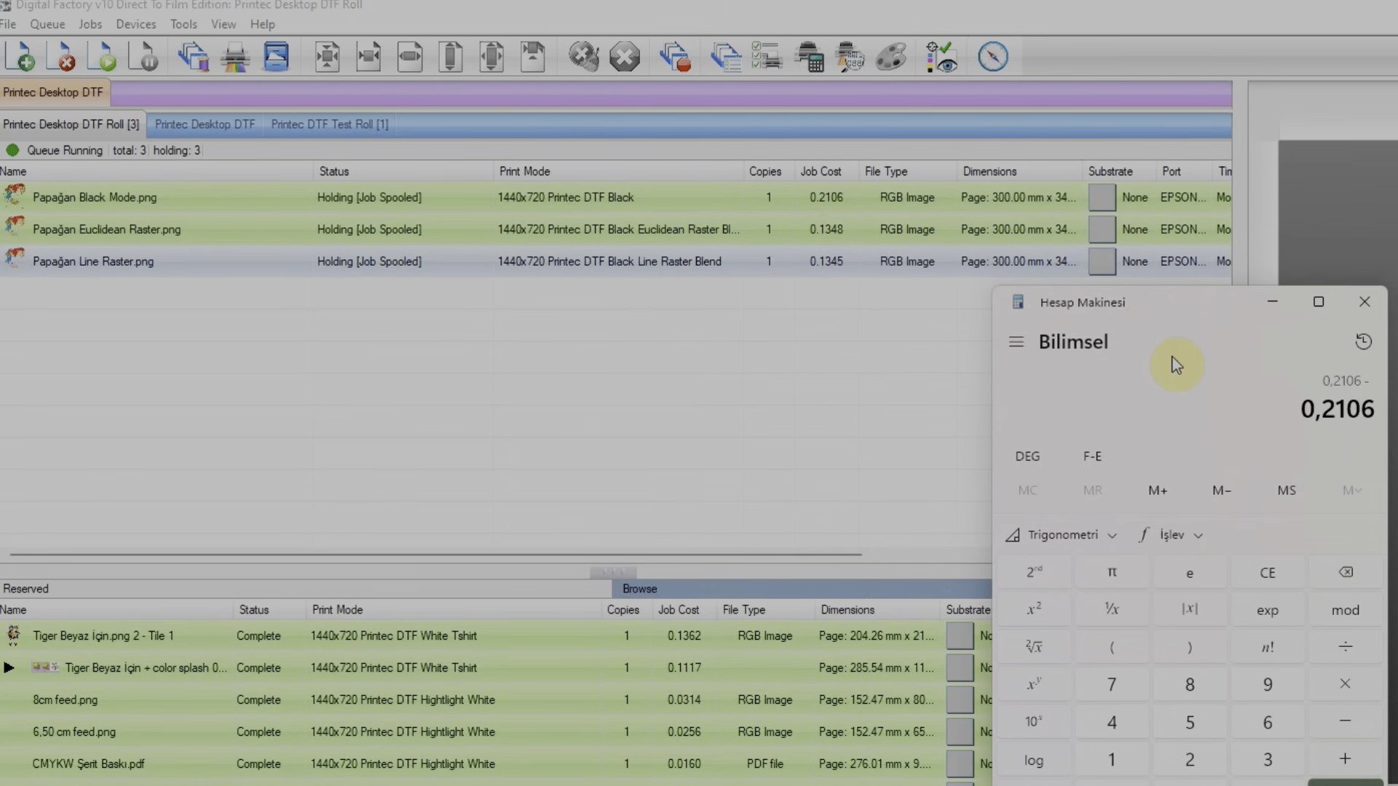
{"action": "type", "text": ",1345"}
{"action": "key", "text": "Return"}
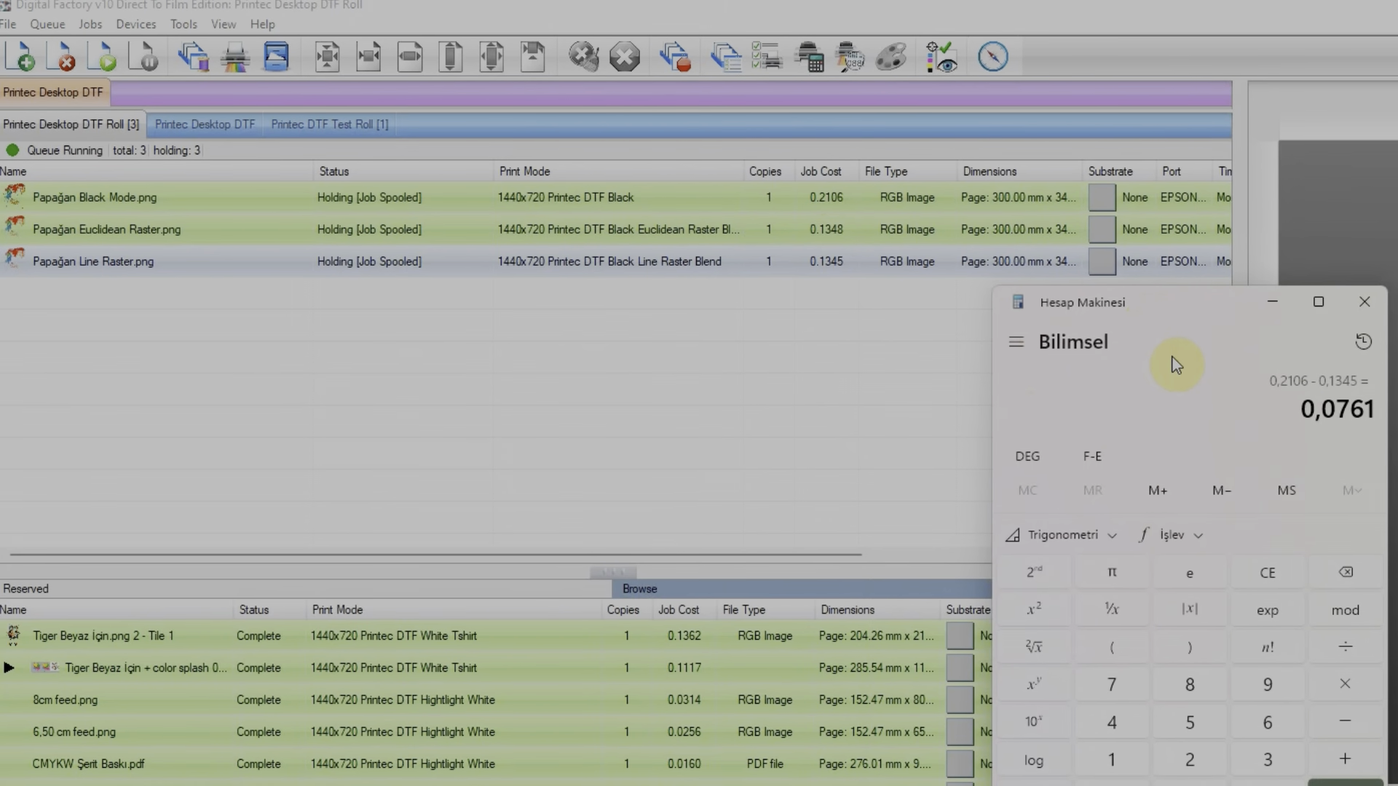
Divide the cost difference by 0,2106 to get the relative saving, and close the calculator
{"action": "key", "text": "slash"}
{"action": "type", "text": ",2106"}
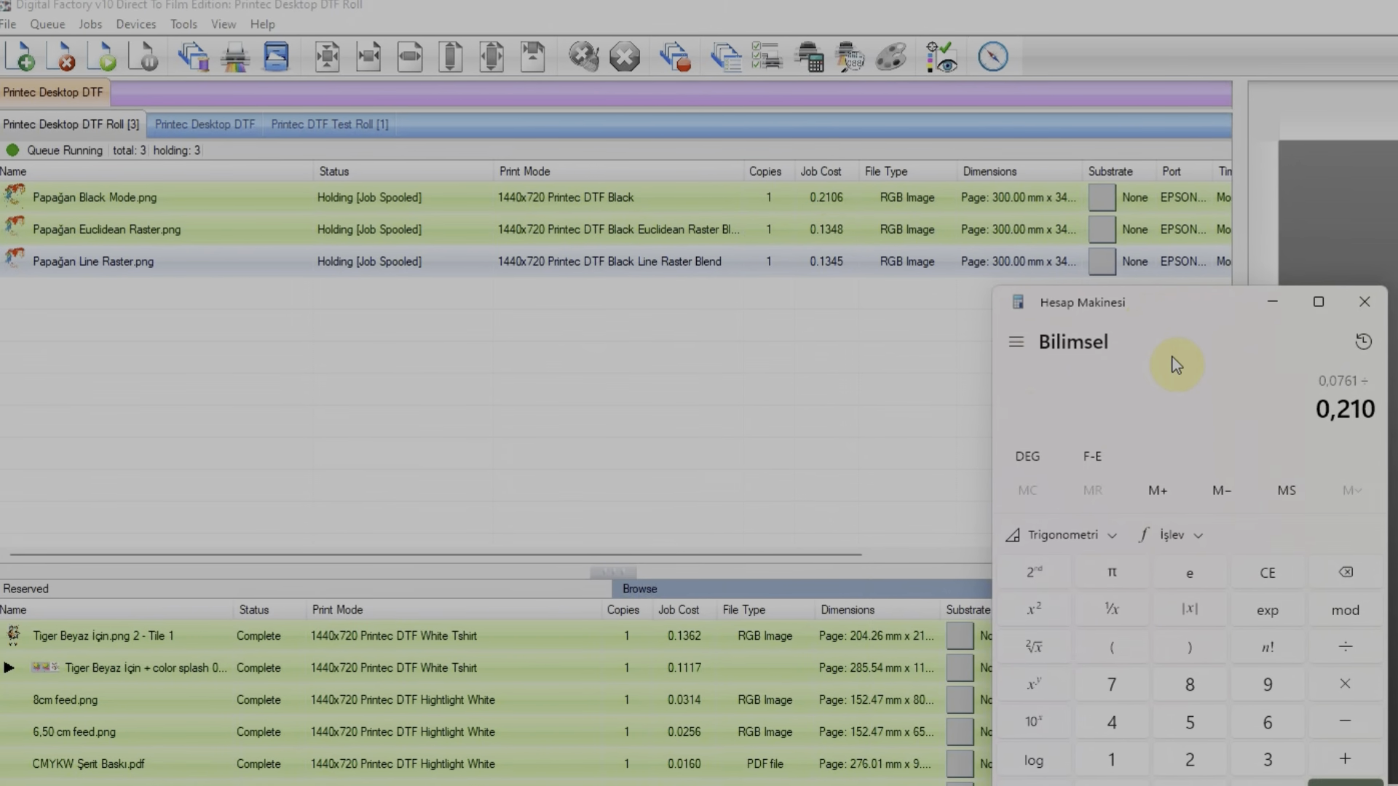
{"action": "key", "text": "Return"}
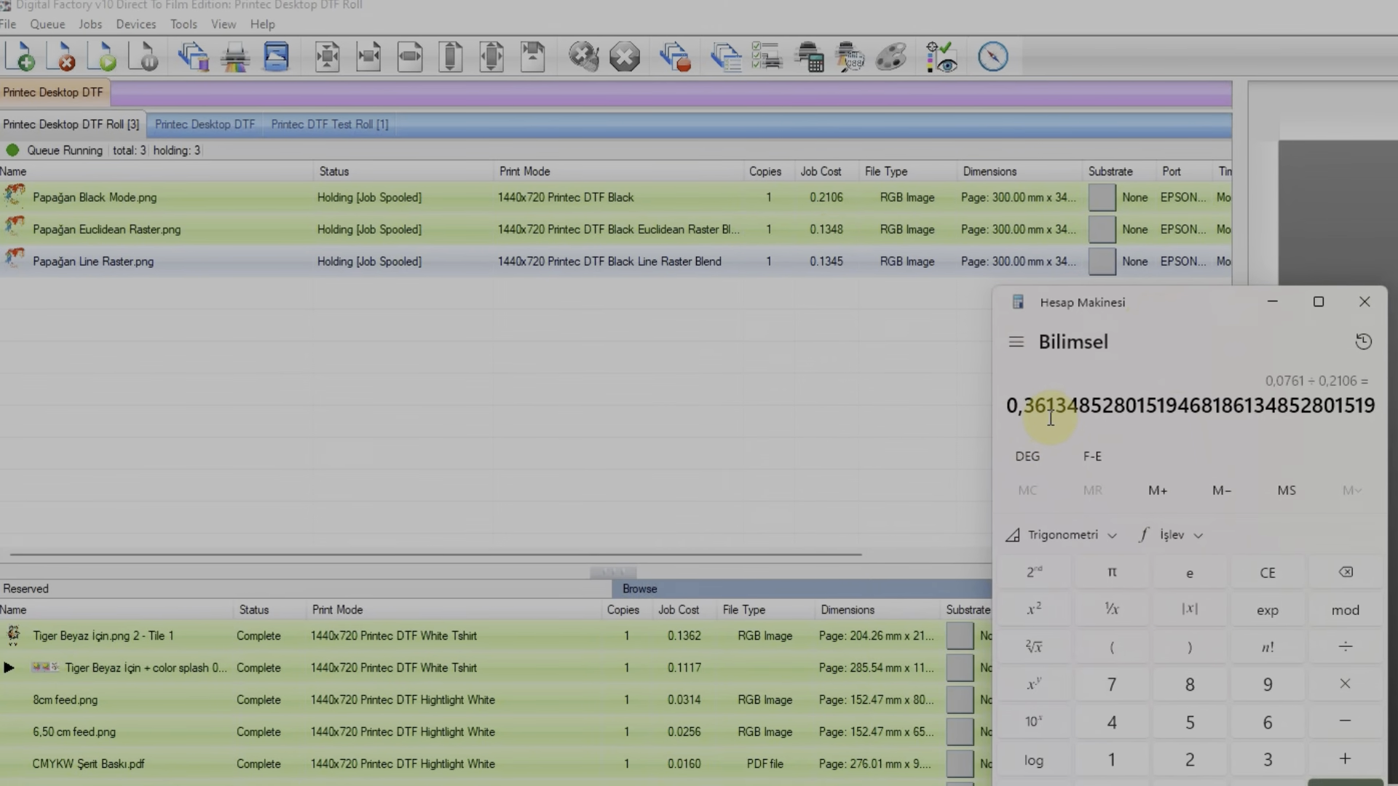
{"action": "left_click", "coordinate": [1364, 302]}
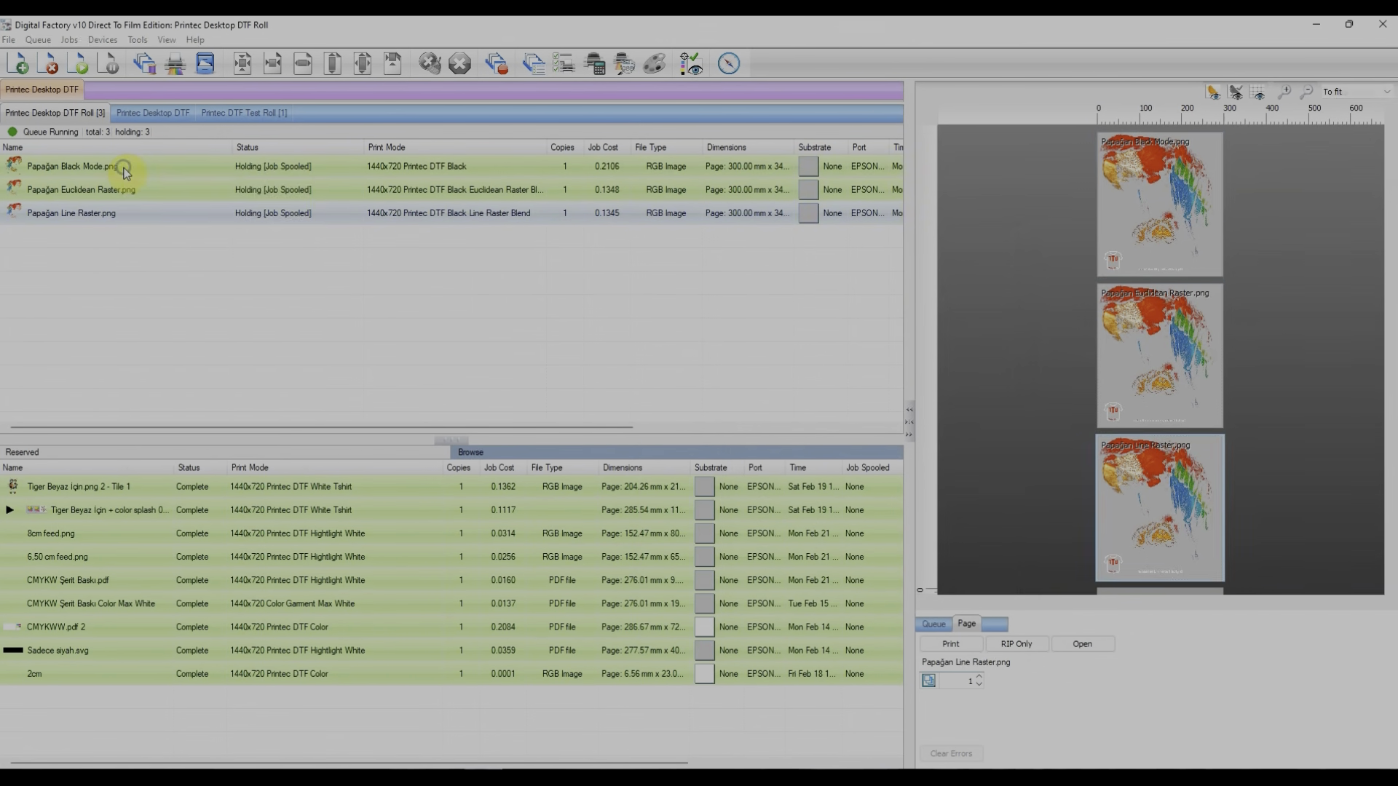
View the raw data of the Papağan Black Mode.png job and magnify the area around the parrot's eye to 50%
{"action": "right_click", "coordinate": [168, 200]}
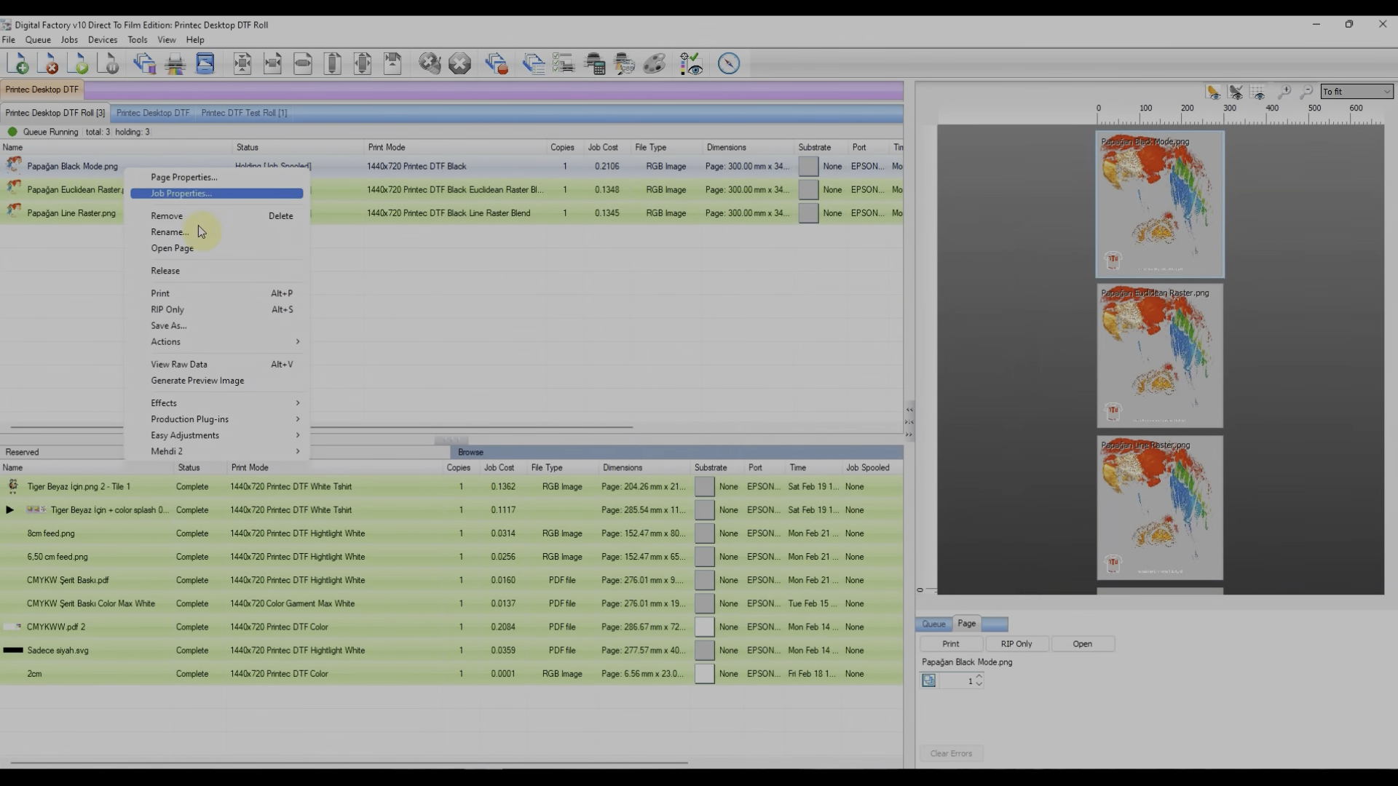
{"action": "left_click", "coordinate": [182, 365]}
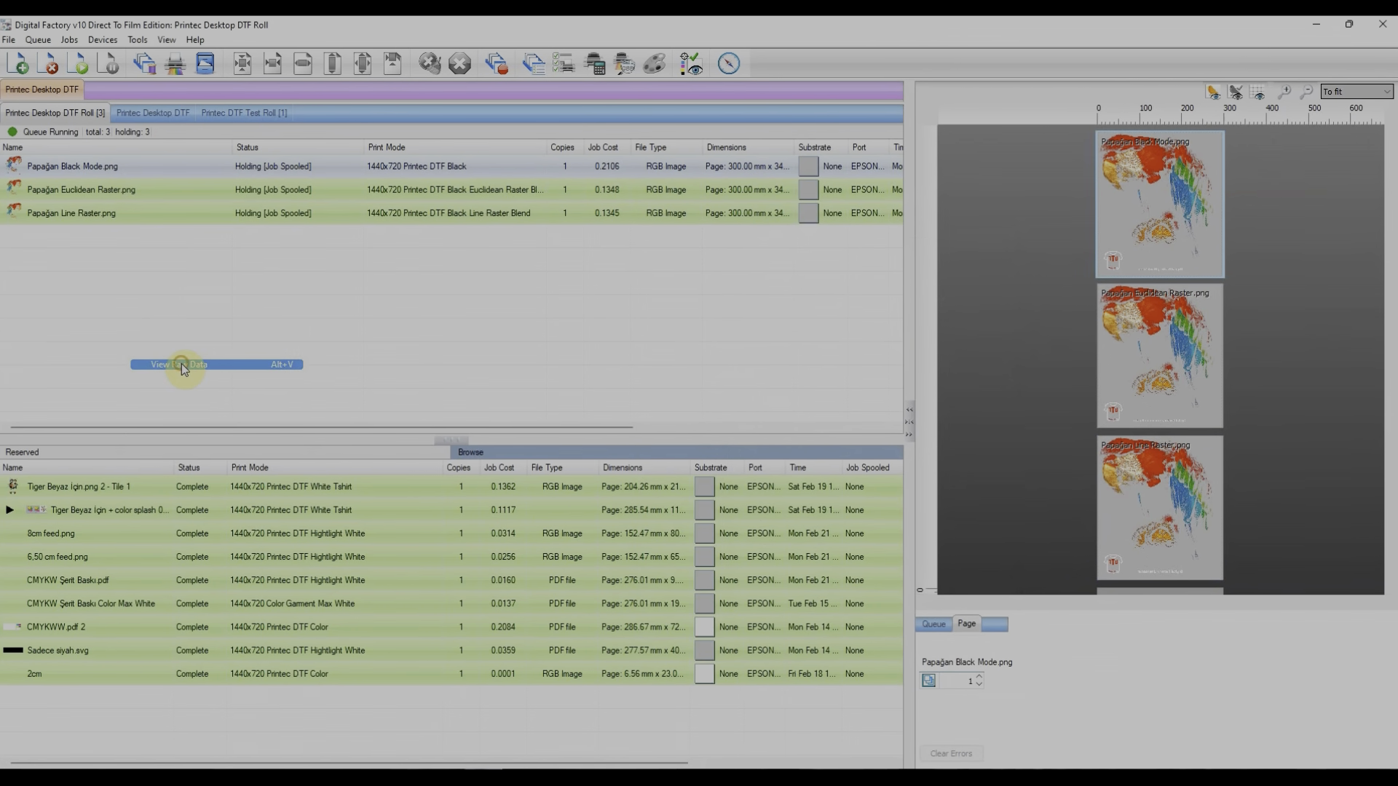
{"action": "middle_click", "coordinate": [798, 410]}
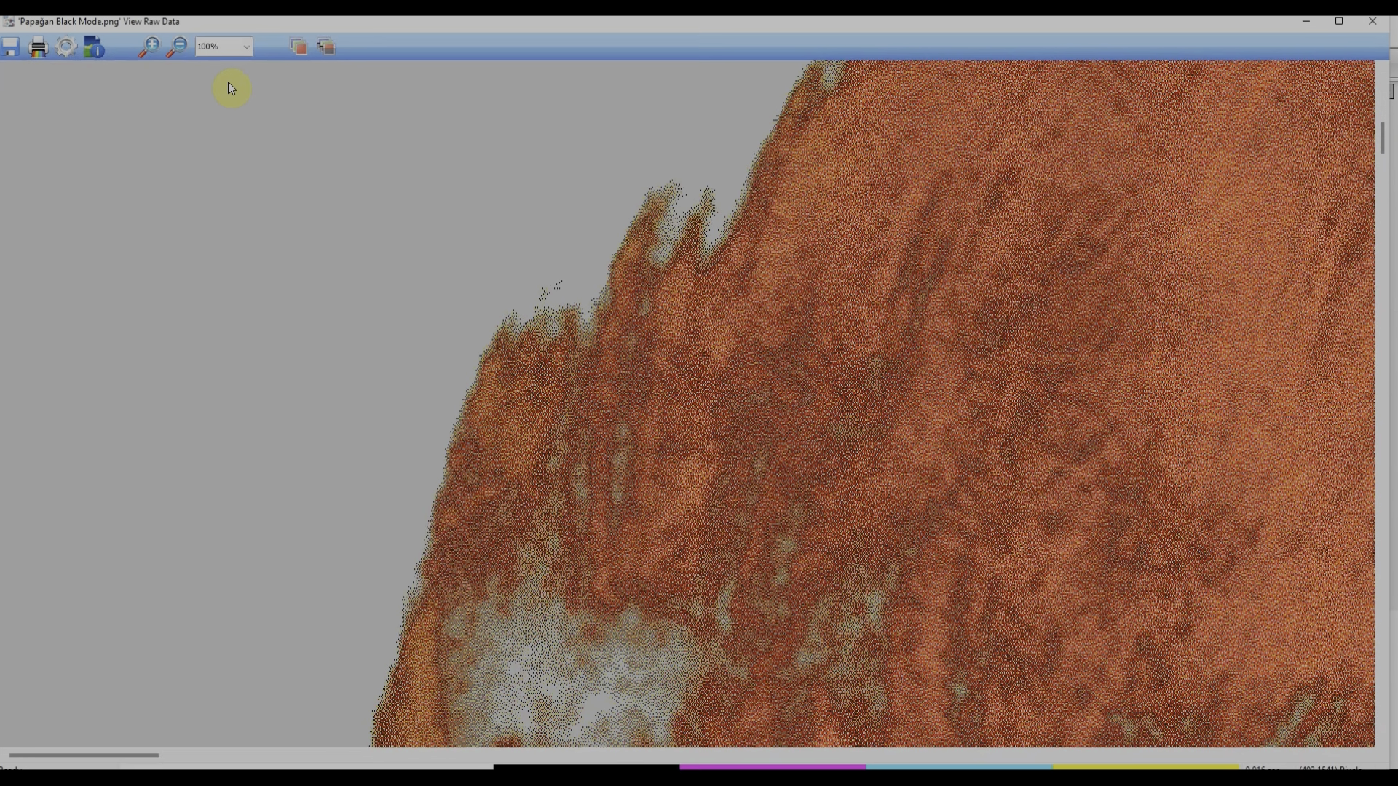
{"action": "left_click", "coordinate": [177, 47]}
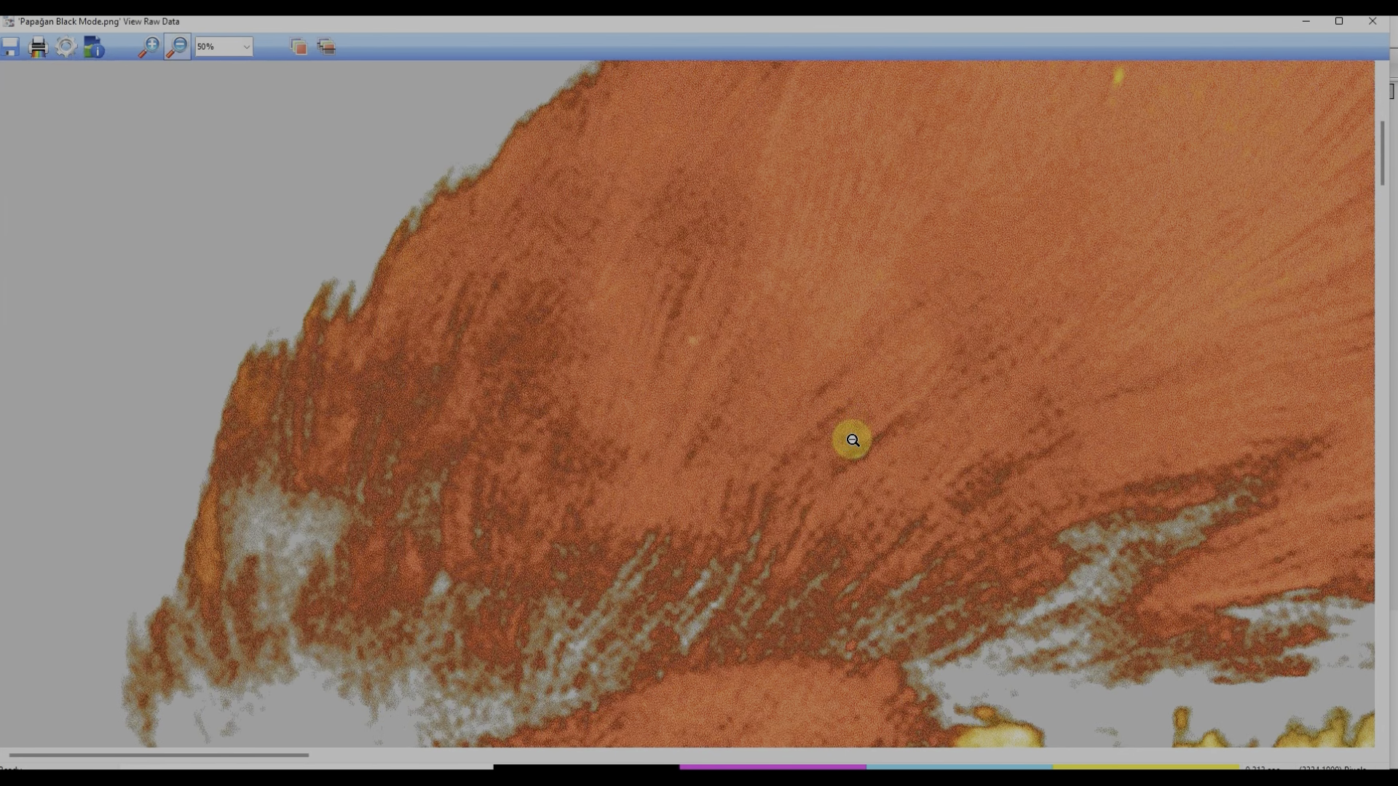
{"action": "left_click", "coordinate": [853, 440]}
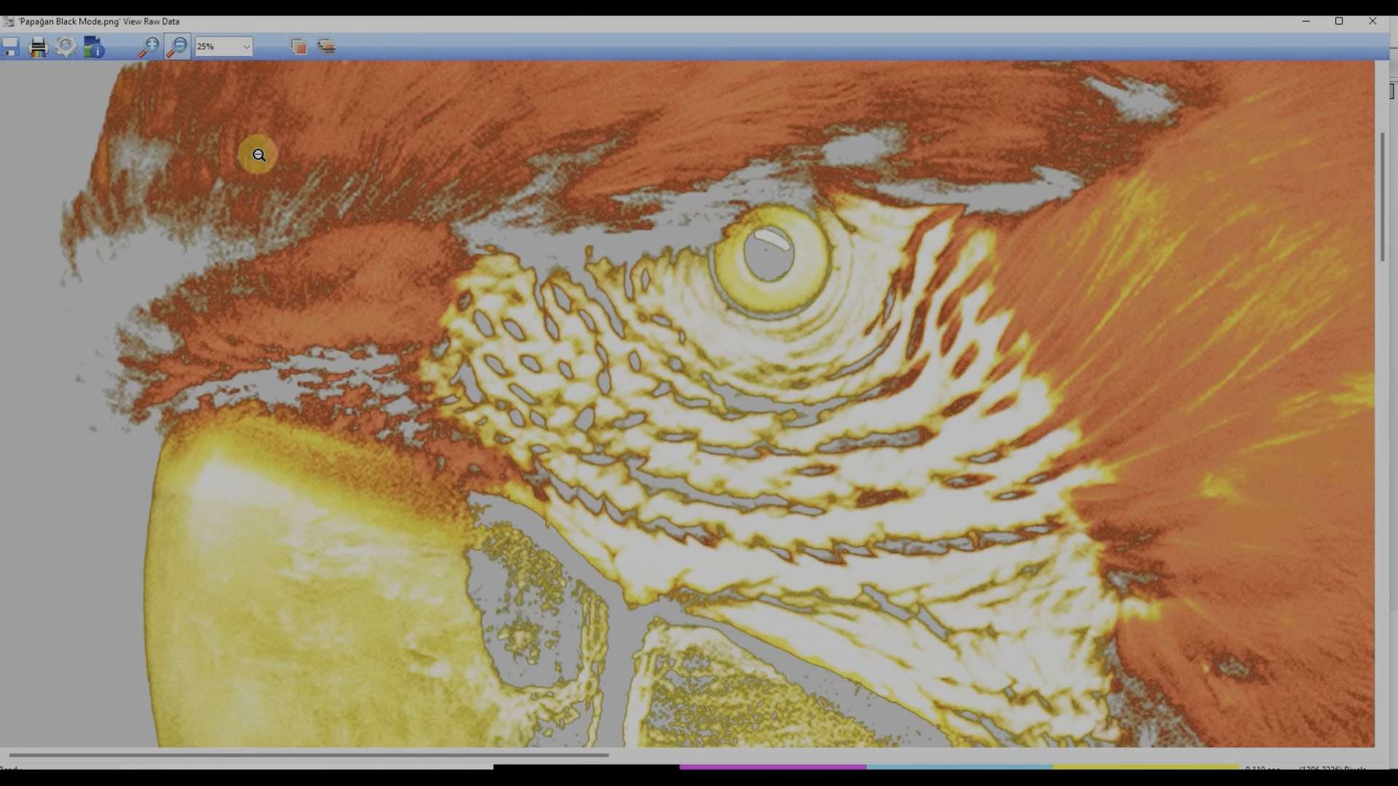
{"action": "left_click", "coordinate": [149, 46]}
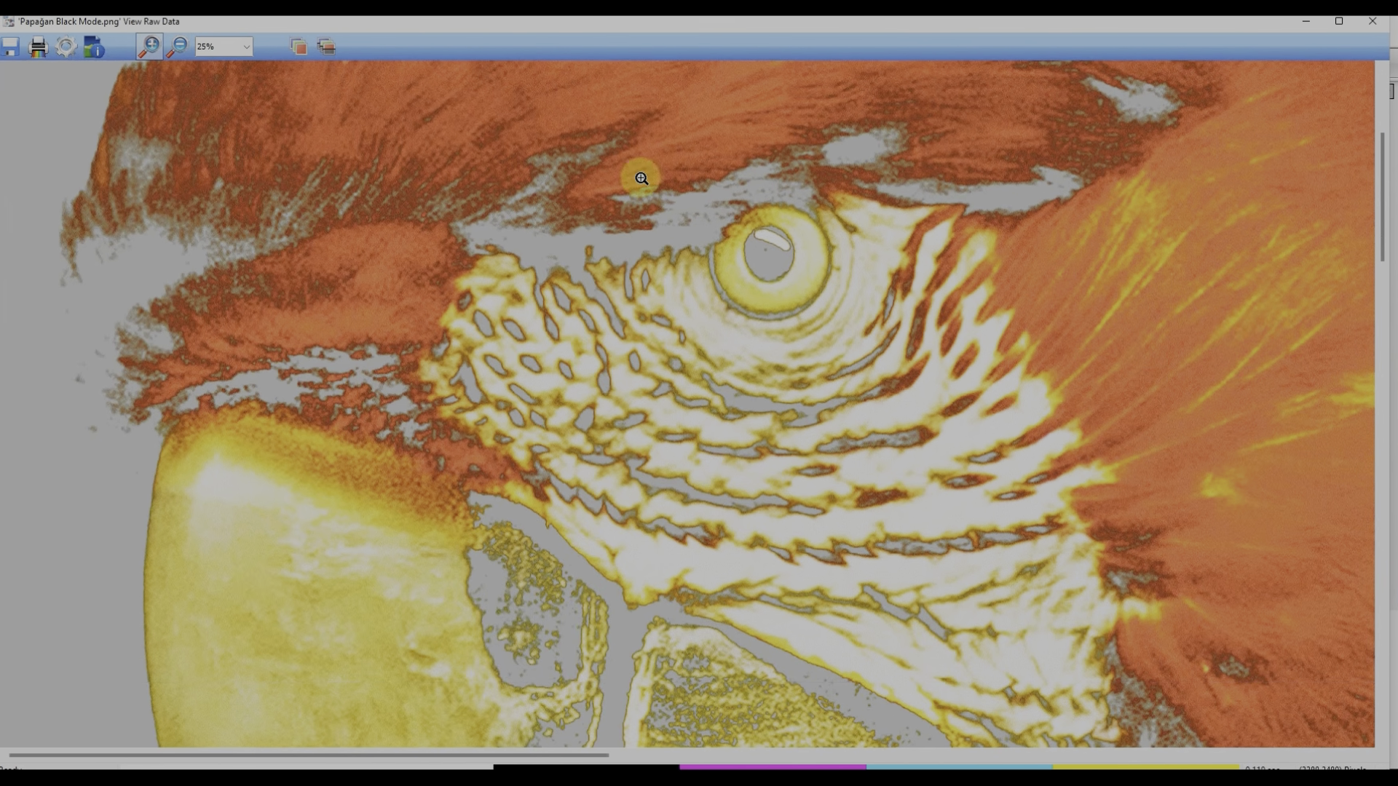
{"action": "left_click_drag", "start_coordinate": [651, 119], "coordinate": [995, 422]}
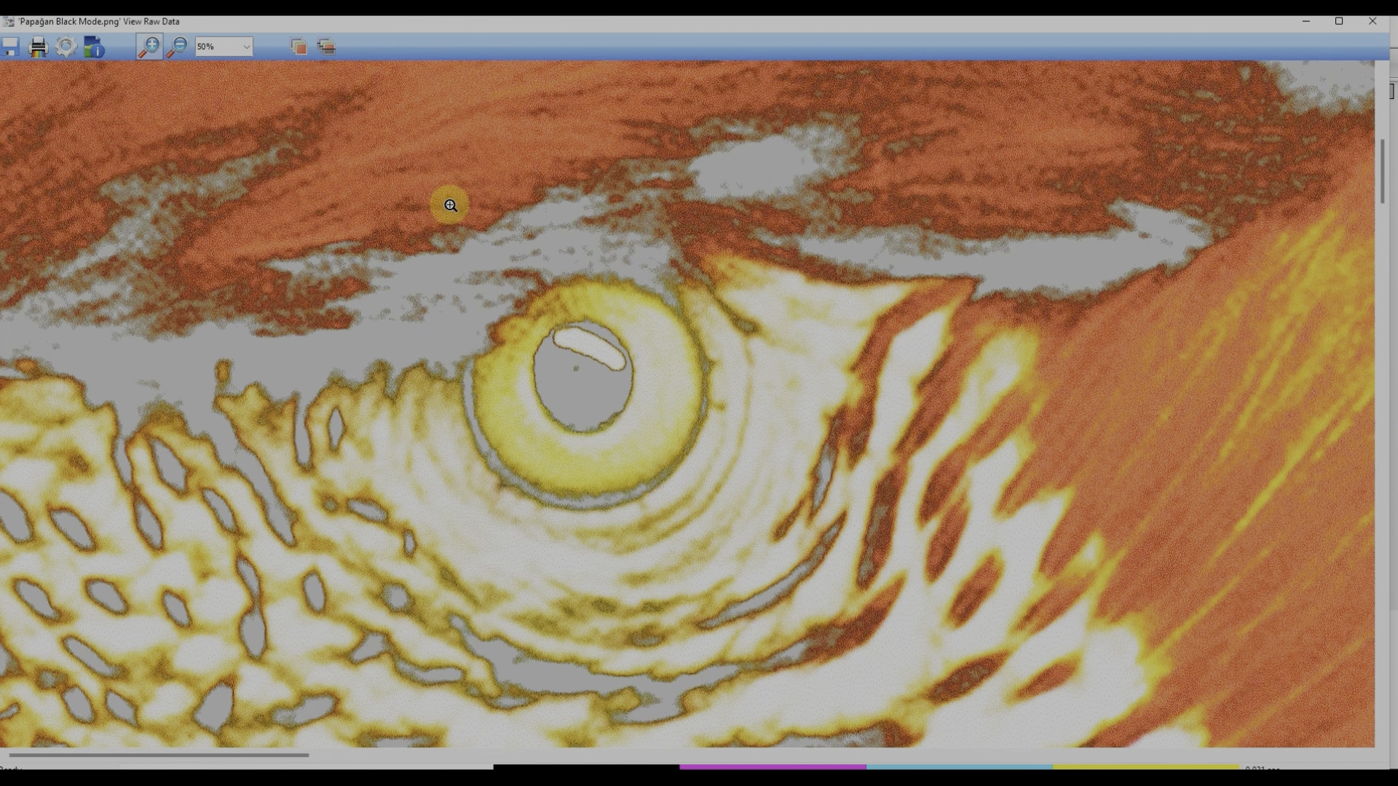
Show only the White and White2 films of the Black Mode job, moving the film selection window clear of the eye
{"action": "left_click", "coordinate": [297, 46]}
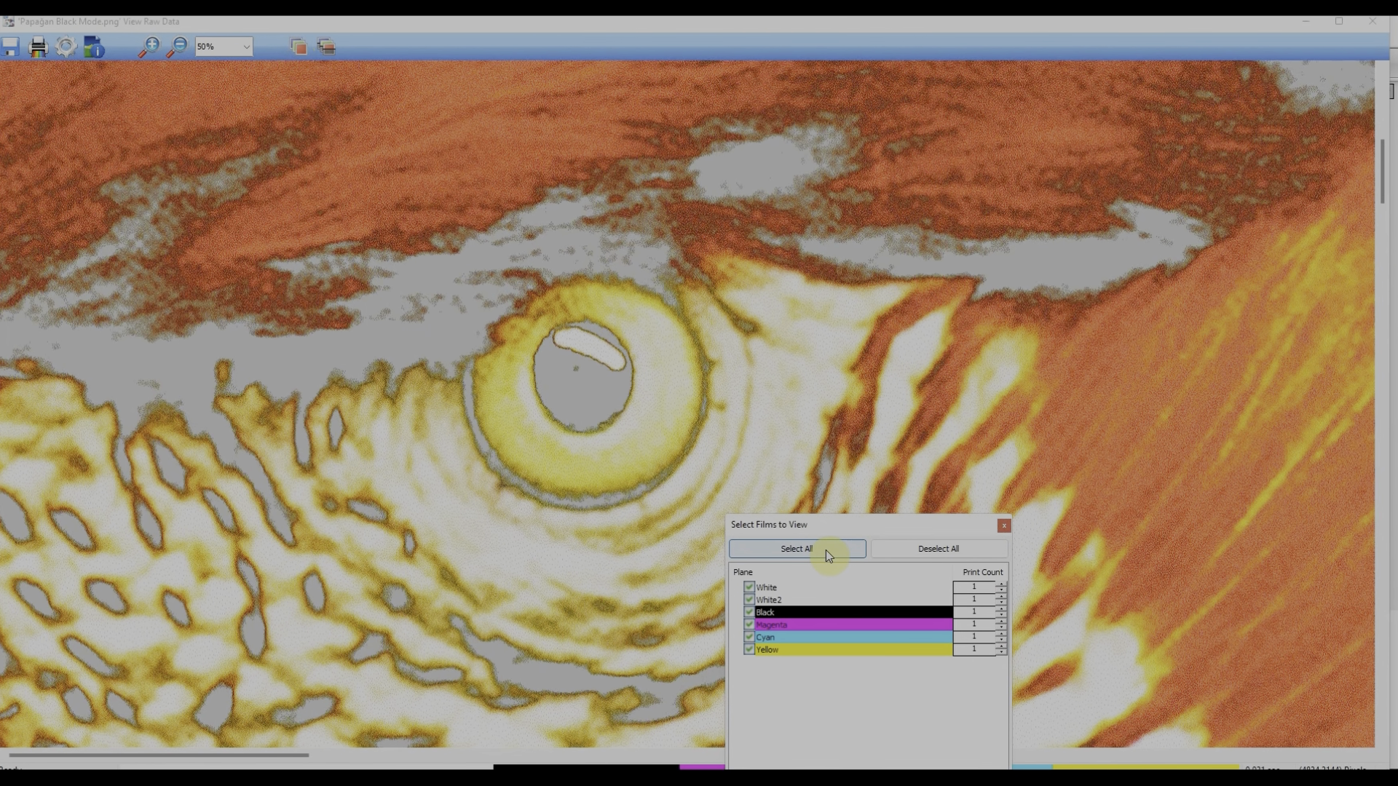
{"action": "left_click", "coordinate": [901, 551]}
{"action": "left_click", "coordinate": [748, 587]}
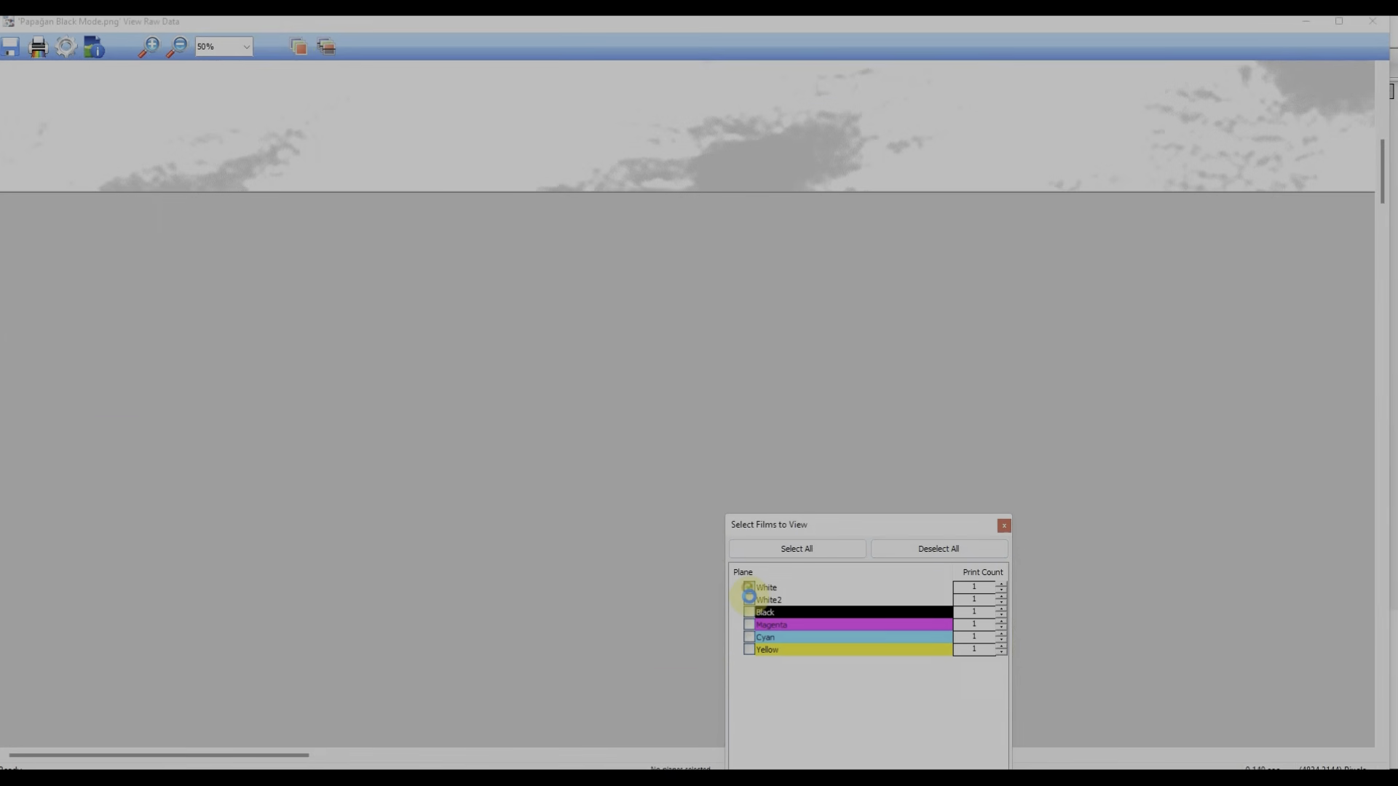
{"action": "left_click", "coordinate": [749, 599]}
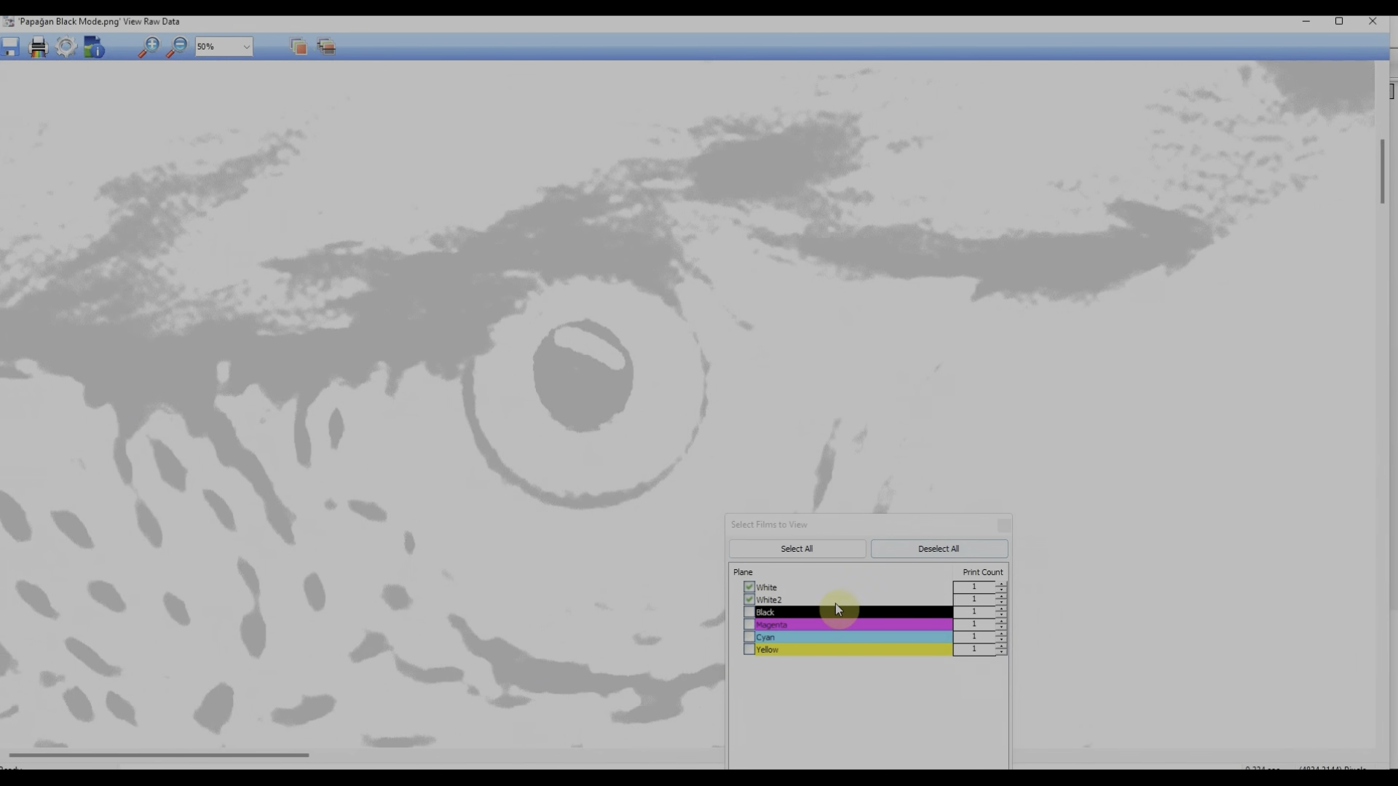
{"action": "left_click_drag", "start_coordinate": [932, 525], "coordinate": [1050, 271]}
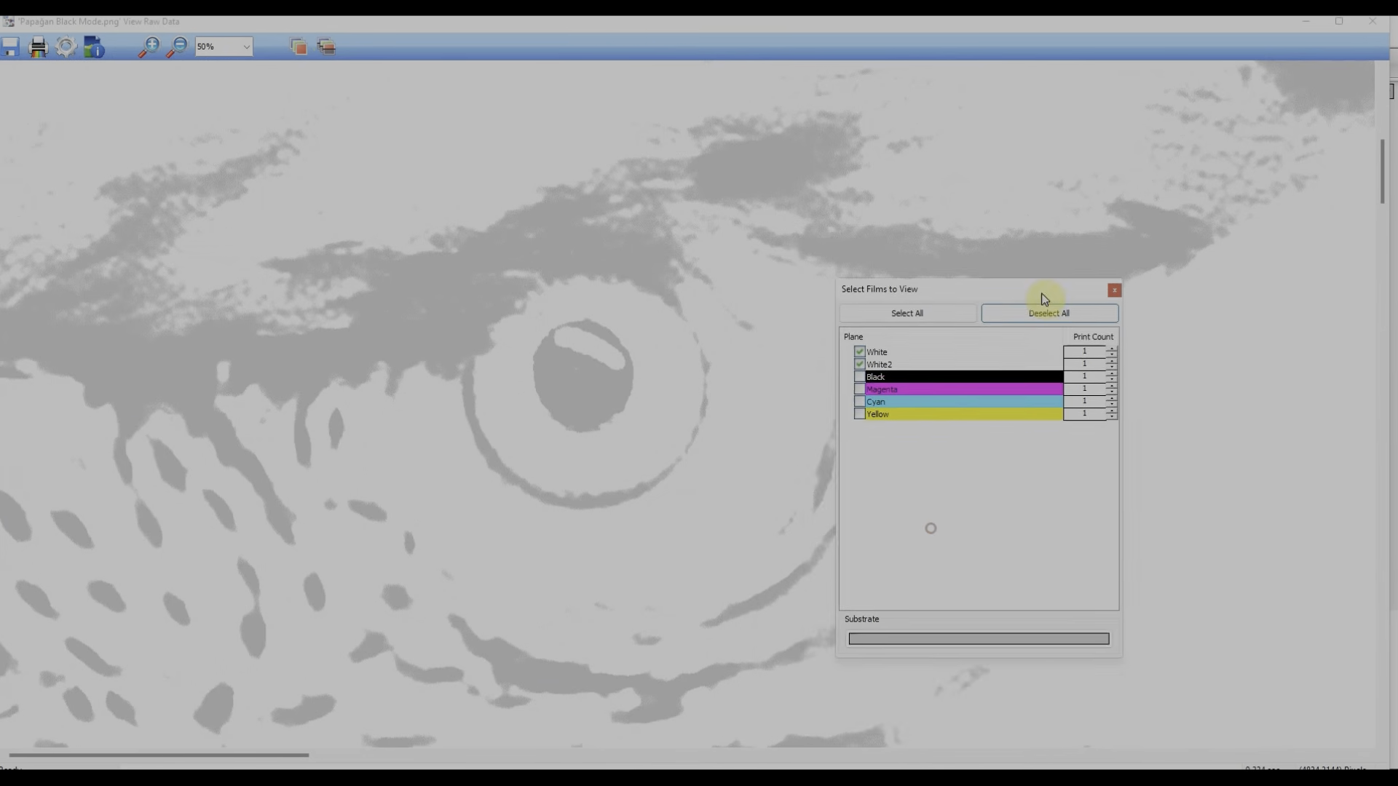
Set the substrate preview colour to black for the Black Mode raw data
{"action": "left_click", "coordinate": [994, 620]}
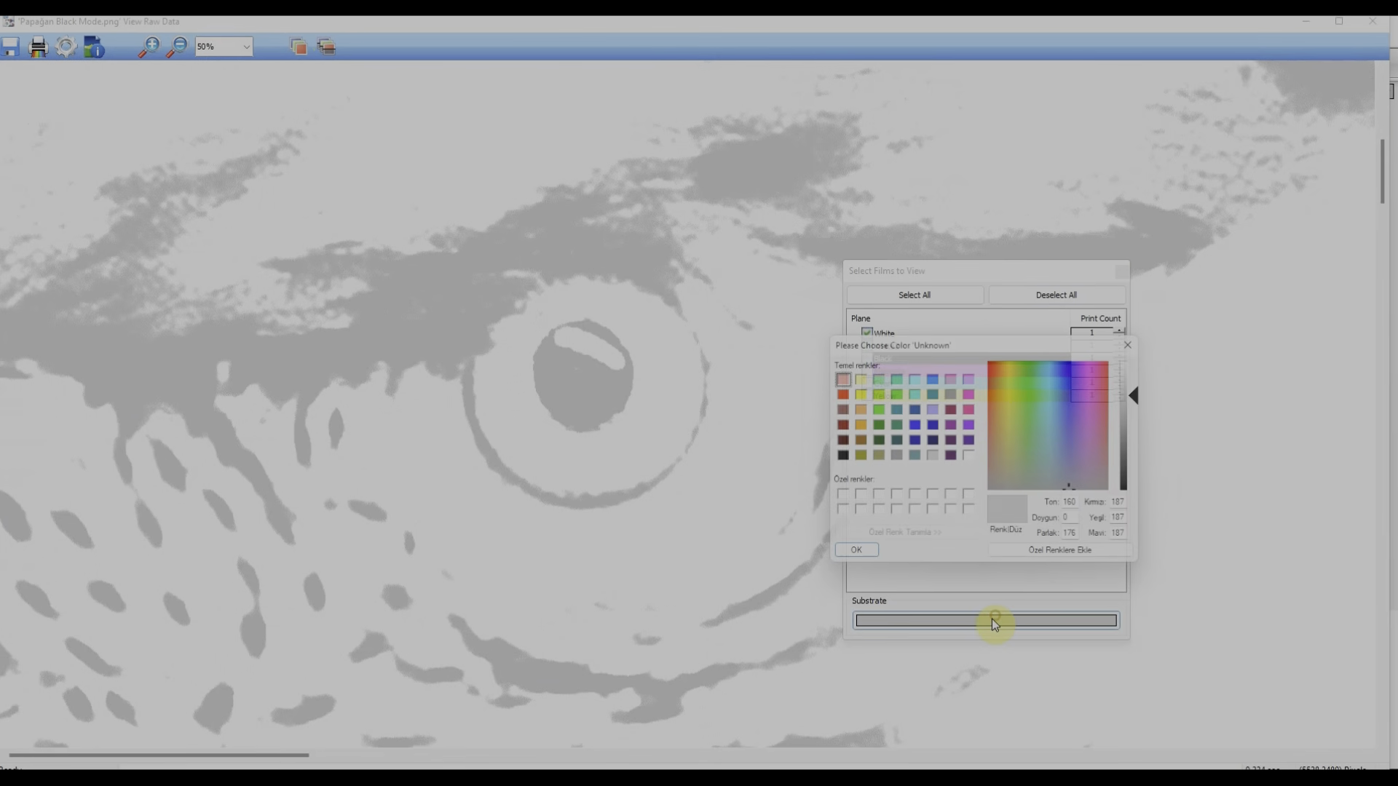
{"action": "left_click", "coordinate": [833, 459]}
{"action": "left_click", "coordinate": [846, 558]}
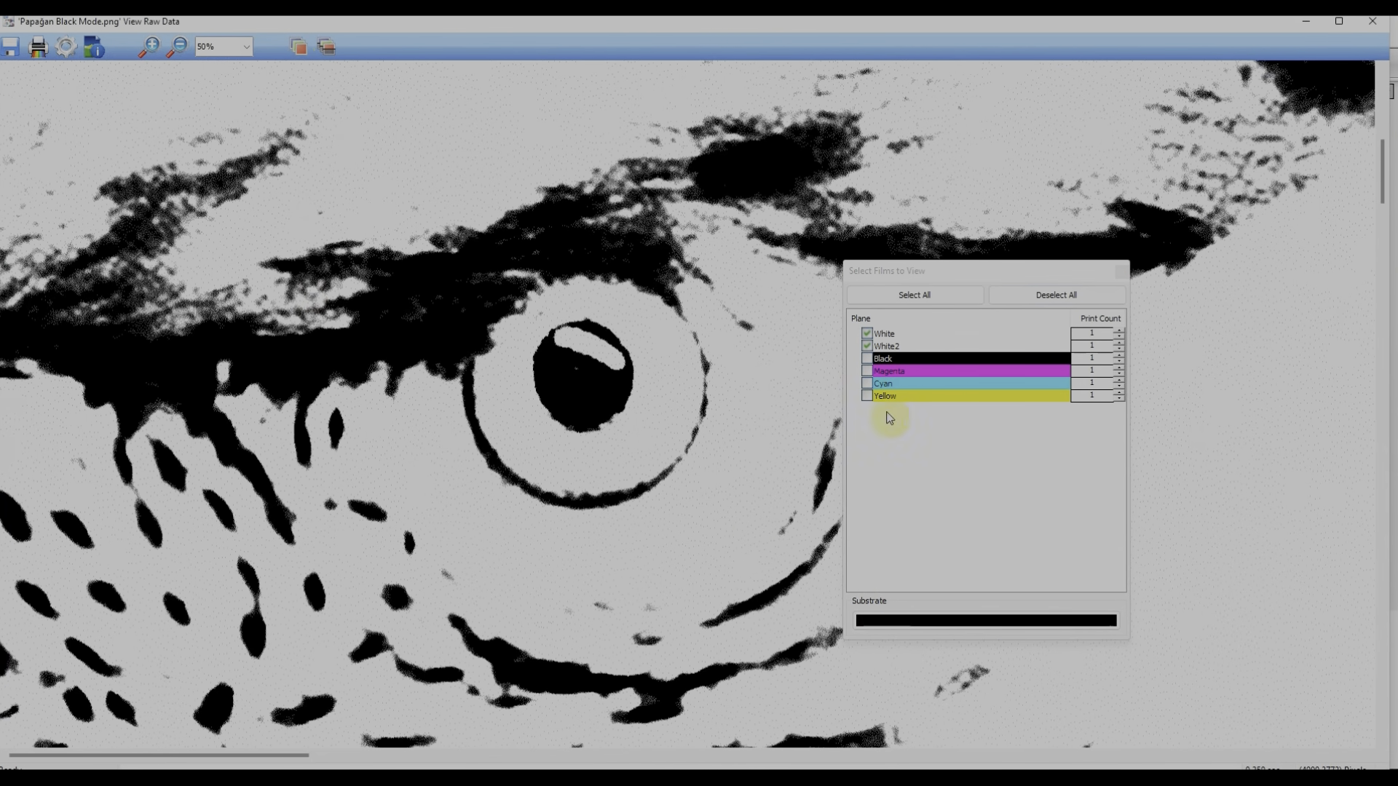
Show all films again on the black substrate and view the entire parrot at 6.25%
{"action": "left_click", "coordinate": [919, 292]}
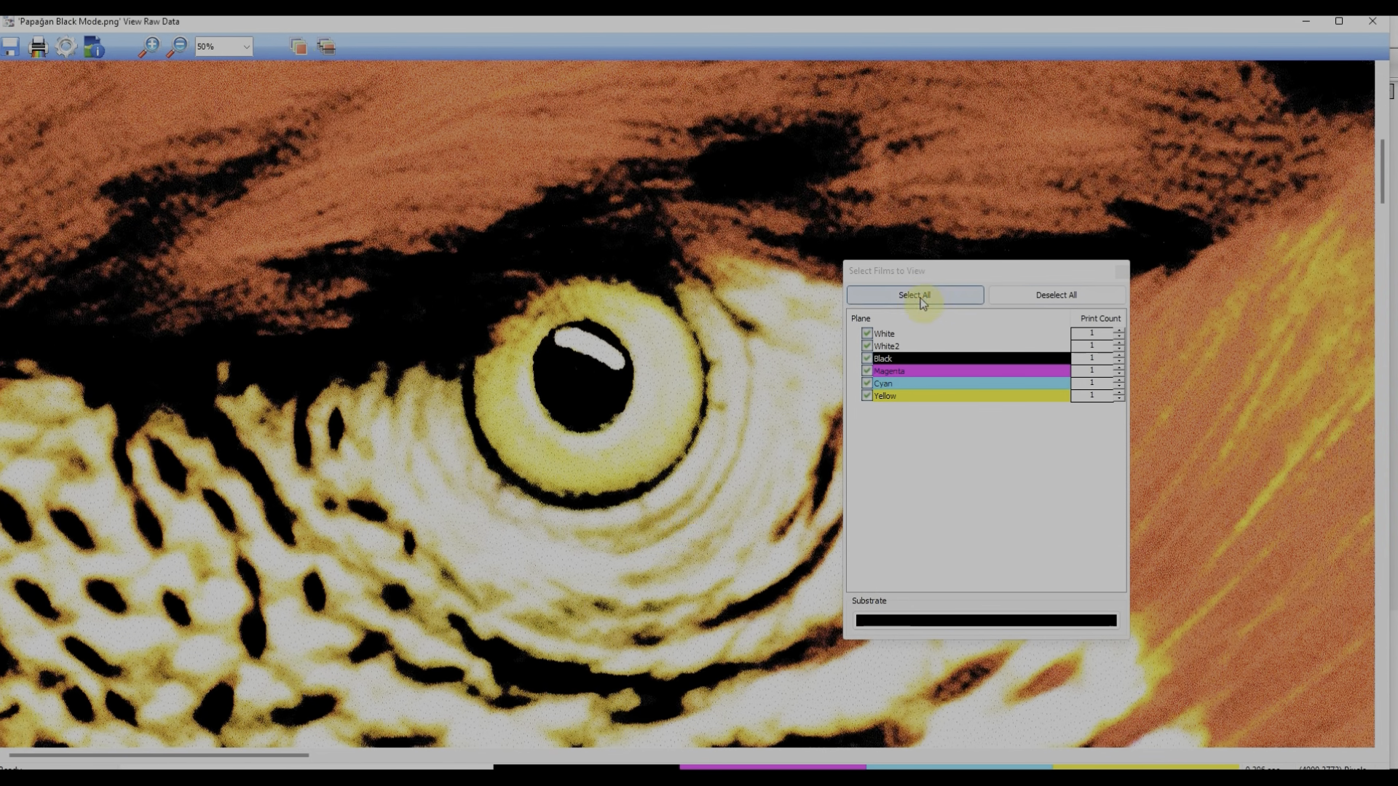
{"action": "left_click", "coordinate": [179, 49]}
{"action": "left_click", "coordinate": [445, 393]}
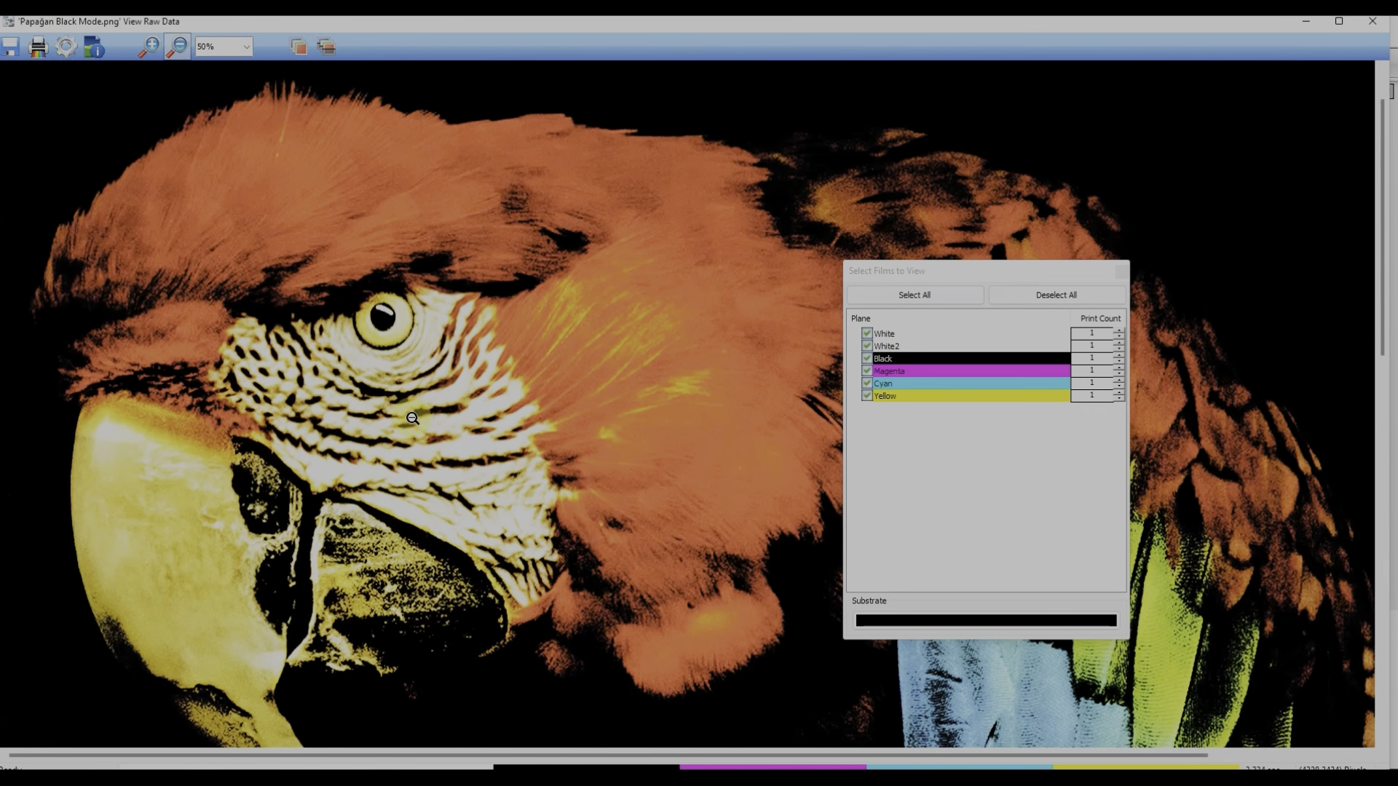
{"action": "left_click", "coordinate": [412, 419]}
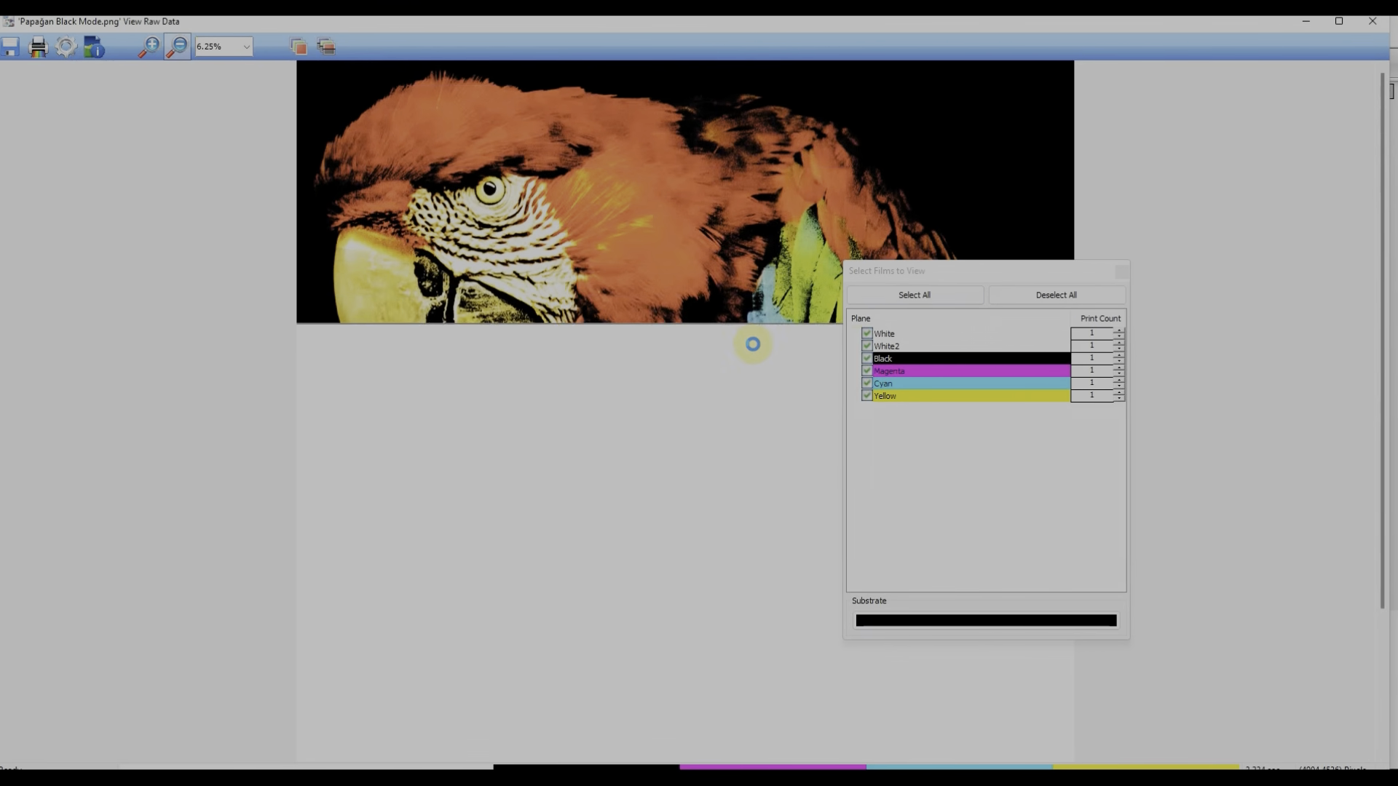
Set the substrate preview colour to light grey (192, 192, 192) and close the Black Mode raw data view
{"action": "left_click", "coordinate": [946, 626]}
{"action": "left_click", "coordinate": [932, 456]}
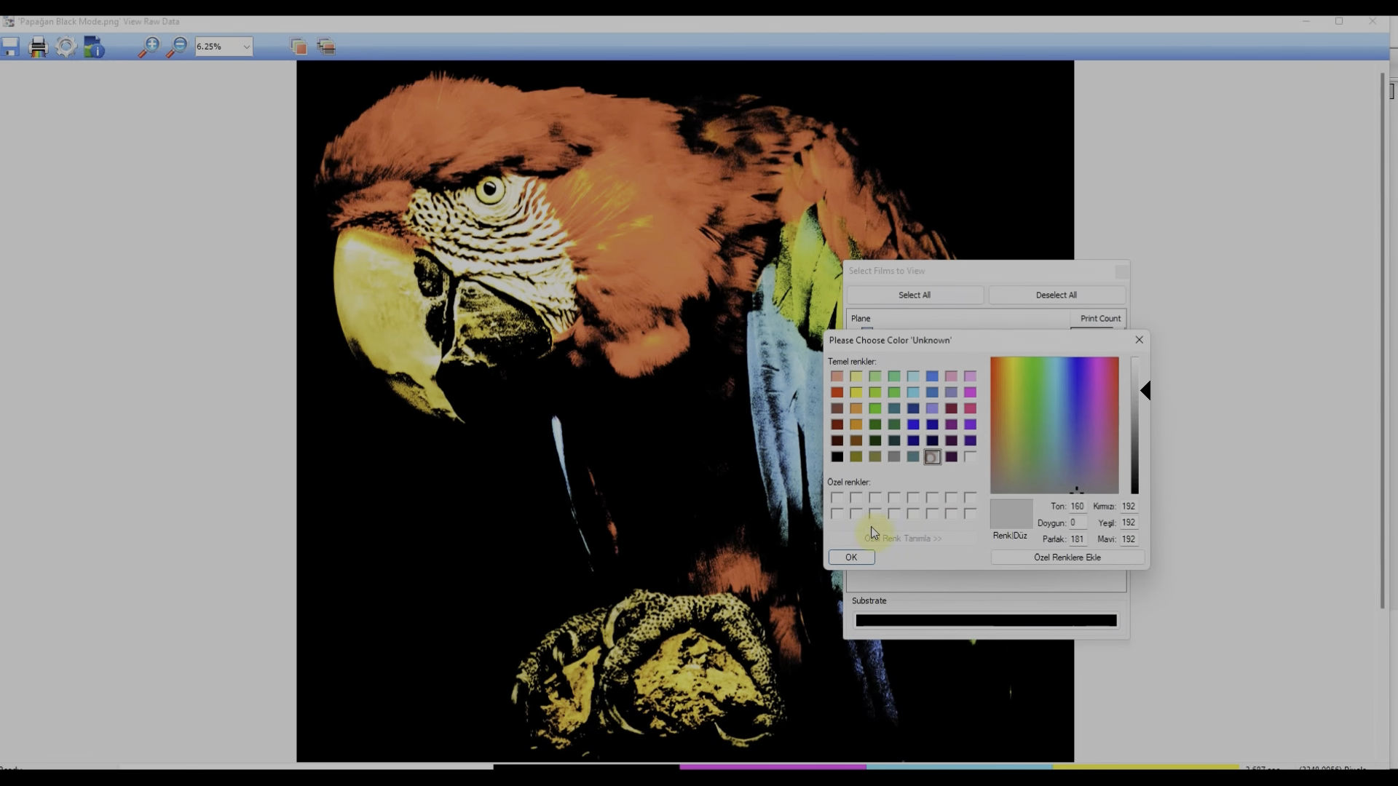
{"action": "left_click", "coordinate": [831, 561]}
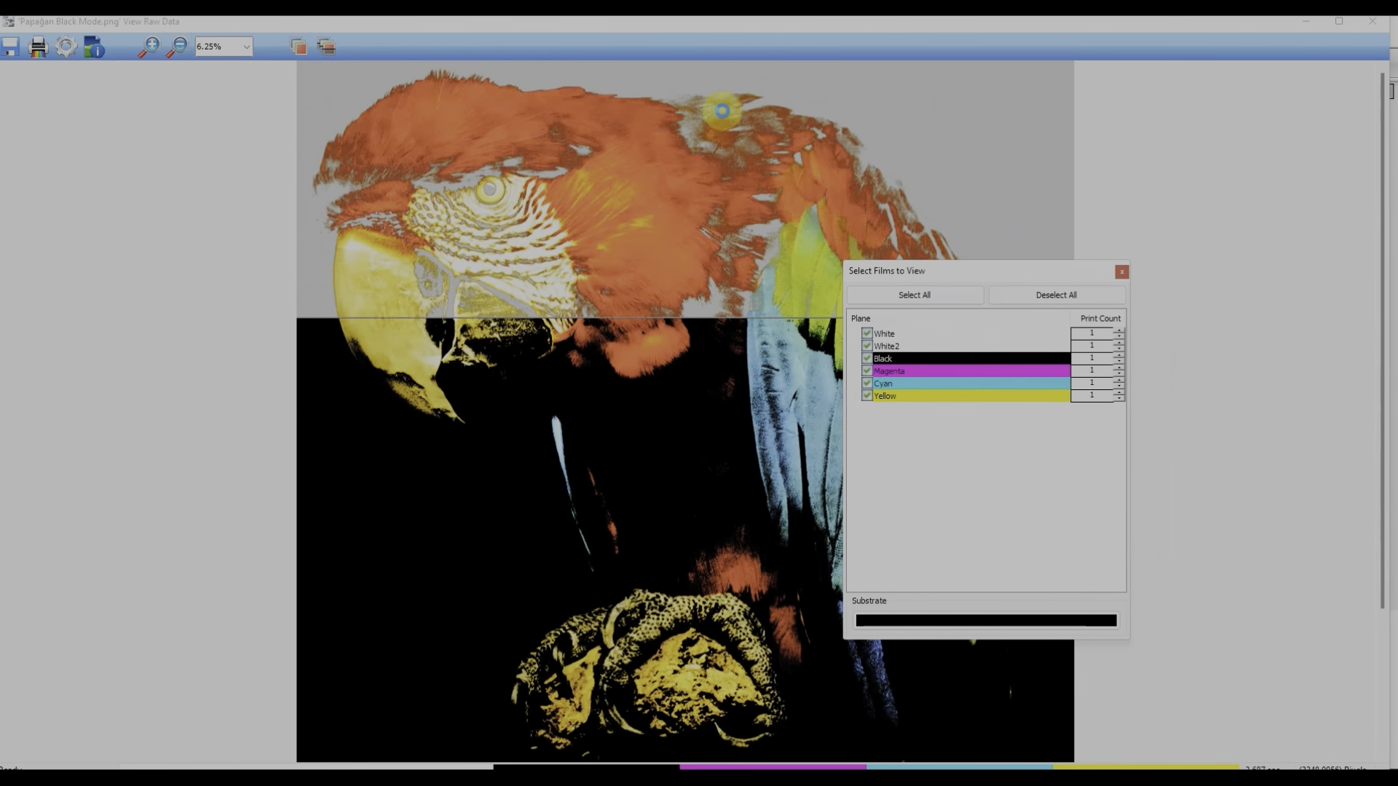
{"action": "left_click", "coordinate": [1122, 273]}
{"action": "left_click", "coordinate": [1373, 21]}
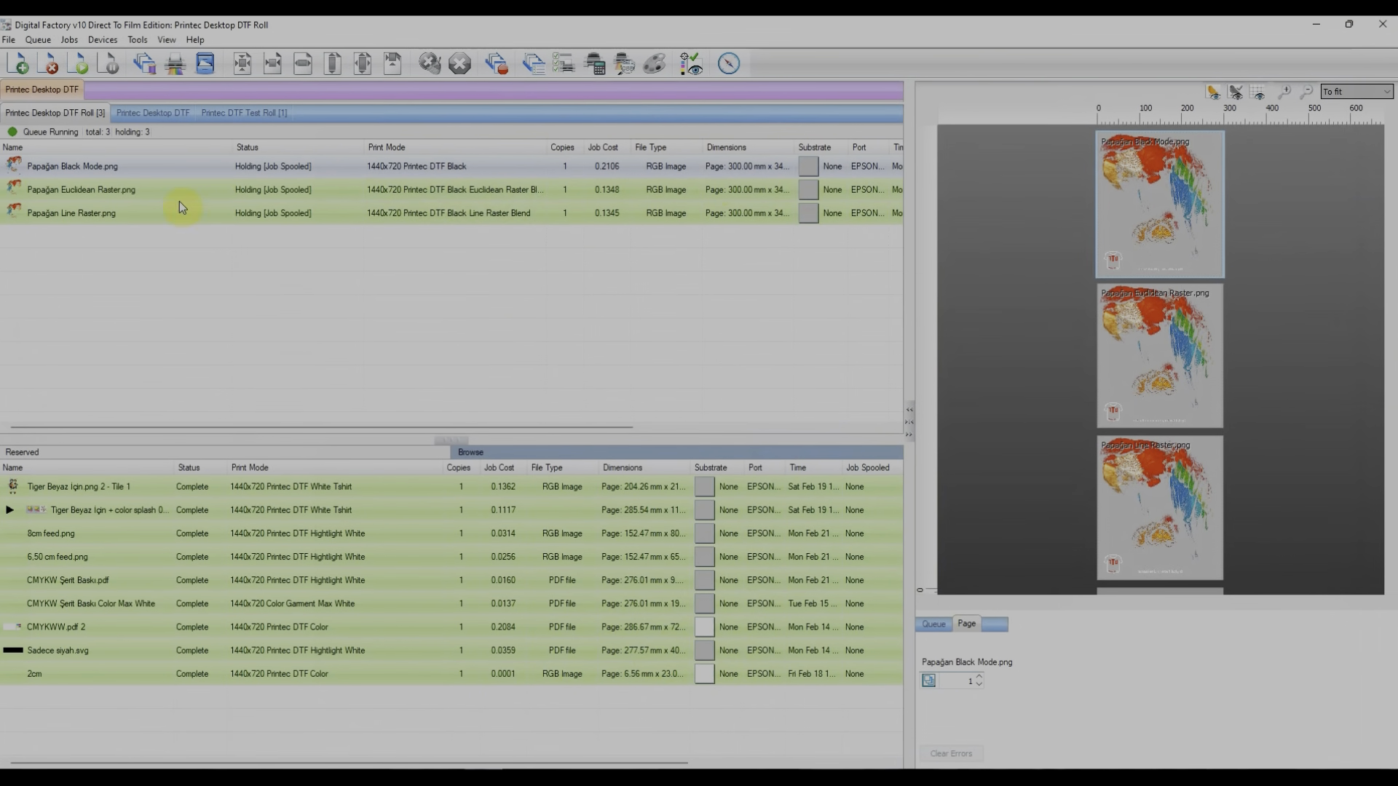
View the raw data of the Papağan Line Raster.png job and magnify the parrot's eye area to 50%
{"action": "right_click", "coordinate": [102, 213]}
{"action": "left_click", "coordinate": [138, 412]}
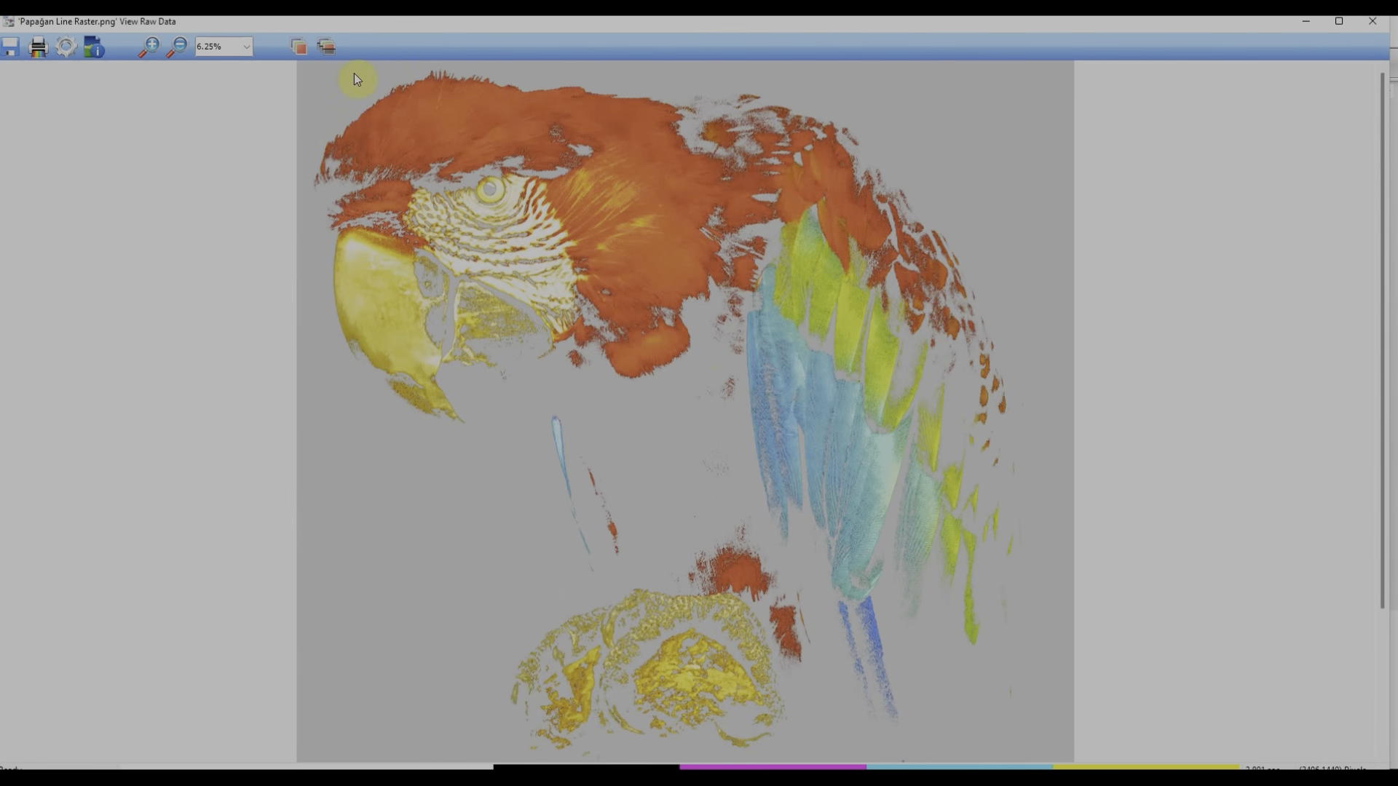
{"action": "left_click", "coordinate": [149, 46]}
{"action": "left_click_drag", "start_coordinate": [469, 135], "coordinate": [636, 292]}
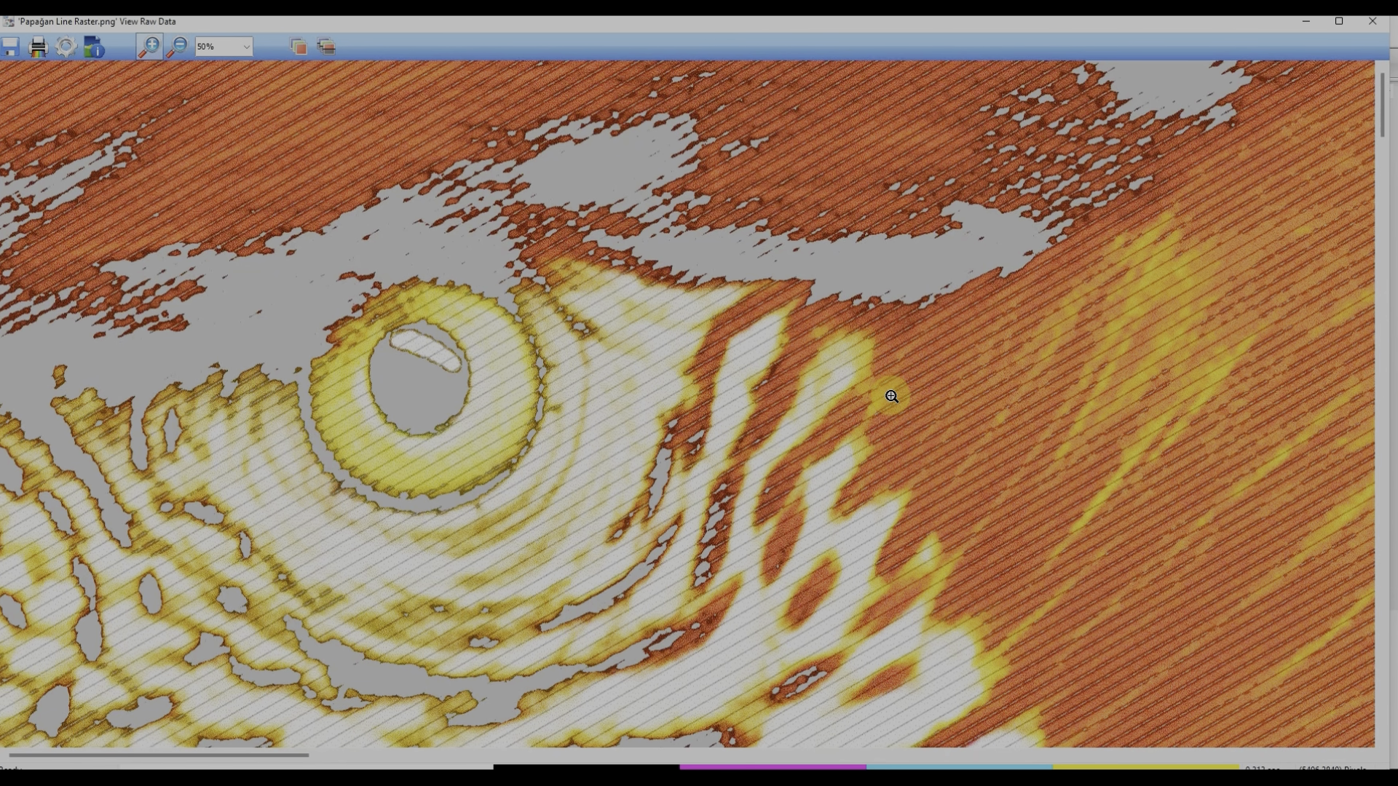
Show only the White and White2 films of the Line Raster job to examine the line pattern
{"action": "left_click", "coordinate": [298, 46]}
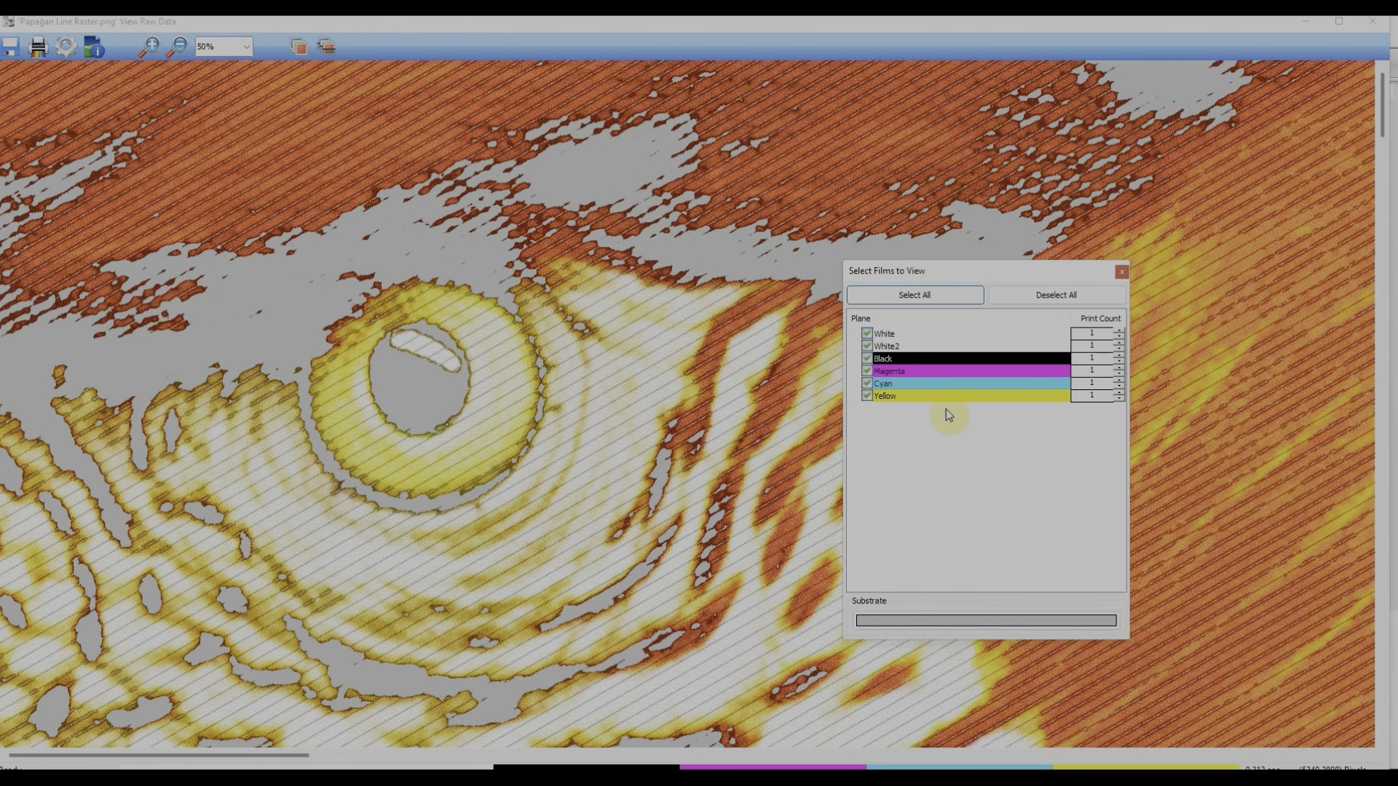
{"action": "left_click", "coordinate": [1027, 297]}
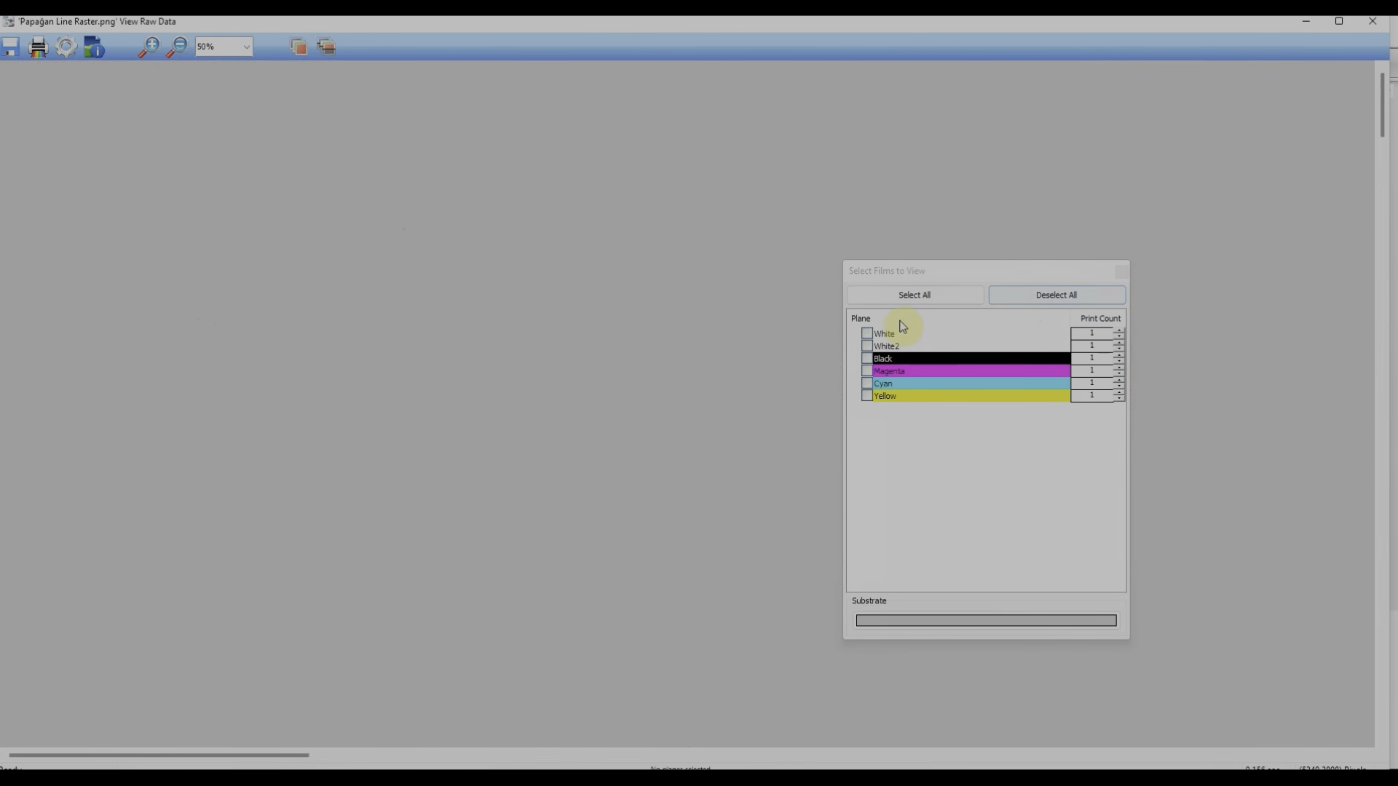
{"action": "left_click", "coordinate": [868, 333]}
{"action": "left_click", "coordinate": [867, 347]}
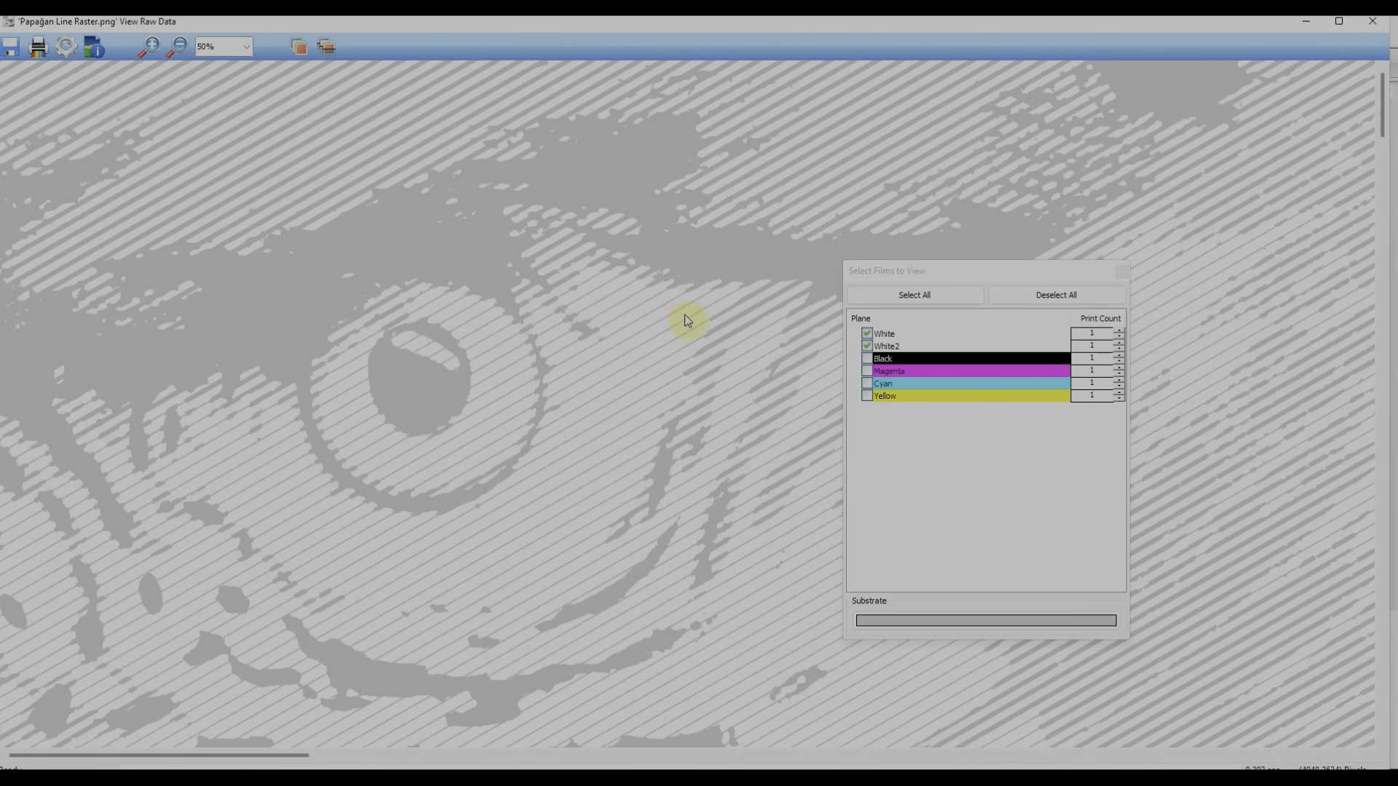
Show all films of the Line Raster job, close the film selection and view the whole parrot at 6.25%
{"action": "left_click", "coordinate": [903, 293]}
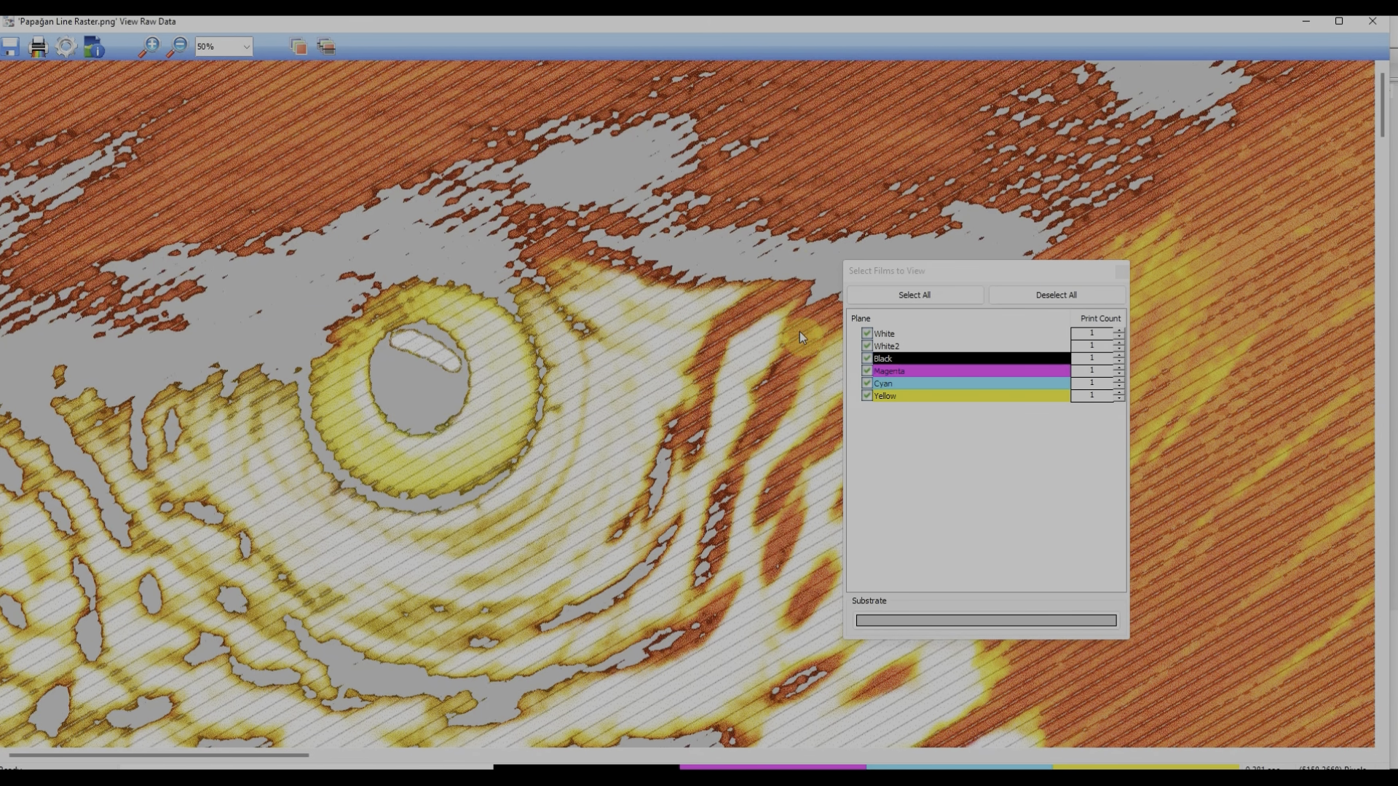
{"action": "left_click", "coordinate": [1121, 272]}
{"action": "left_click", "coordinate": [183, 48]}
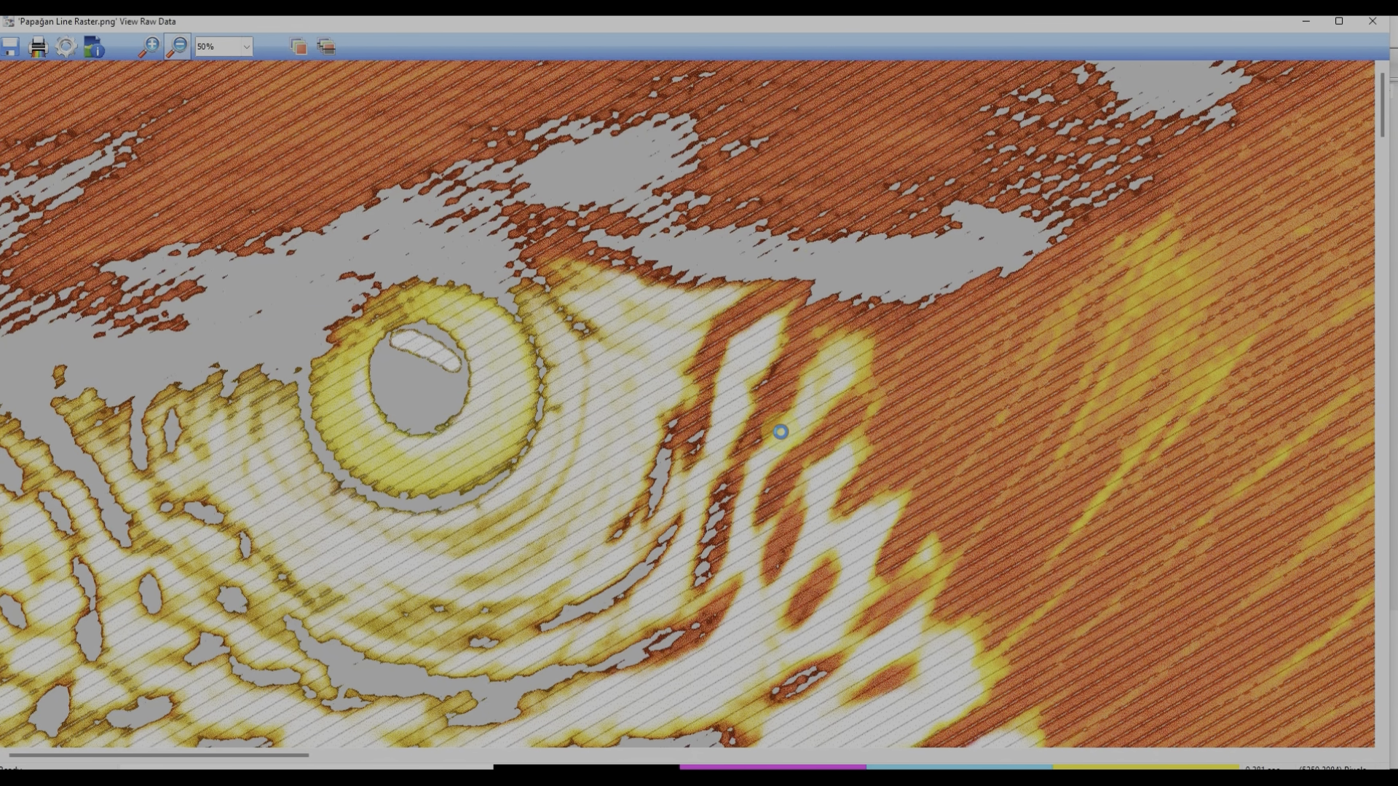
{"action": "left_click", "coordinate": [776, 425]}
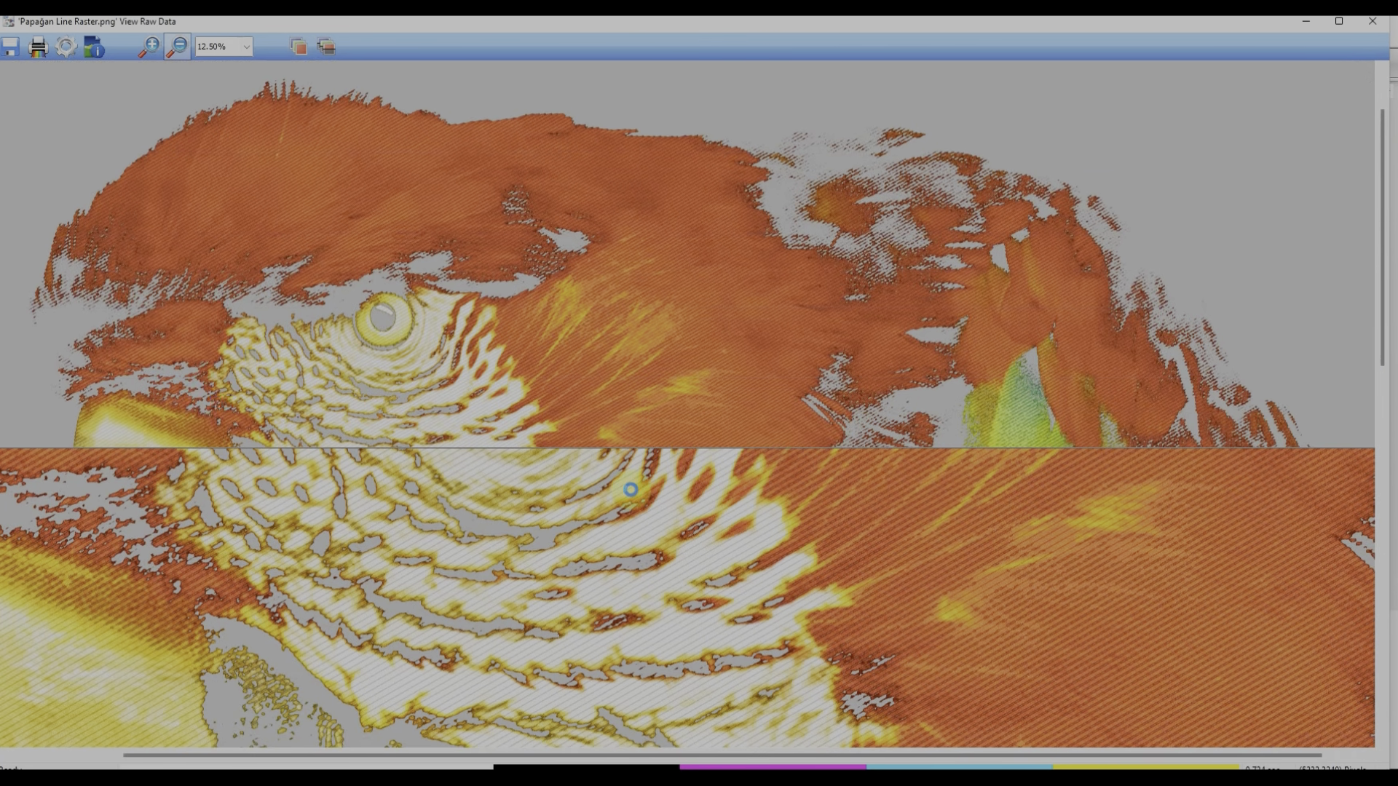
{"action": "left_click", "coordinate": [625, 493]}
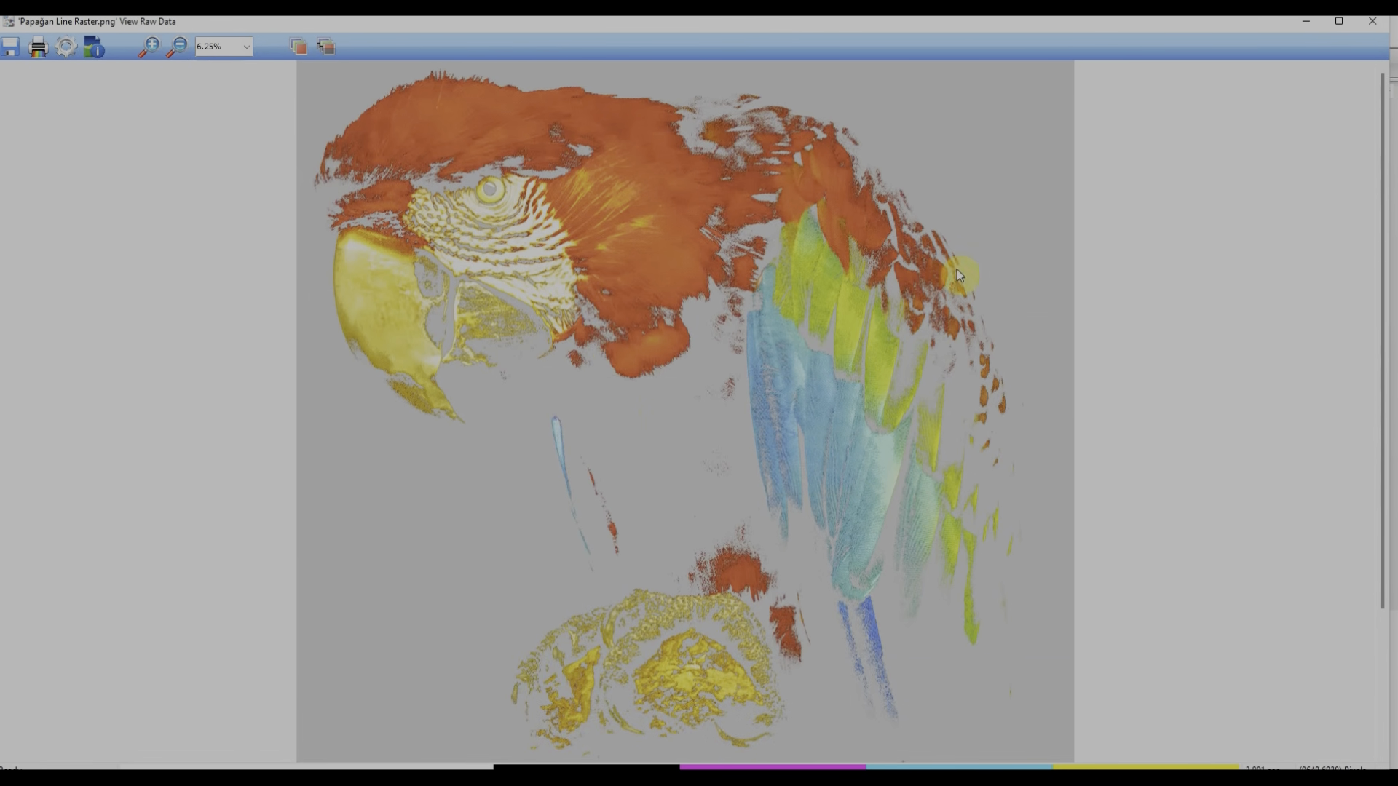
Close the Line Raster view, open the raw data of Papağan Euclidean Raster.png and magnify the parrot's eye area to 50%
{"action": "left_click", "coordinate": [1372, 21]}
{"action": "right_click", "coordinate": [141, 195]}
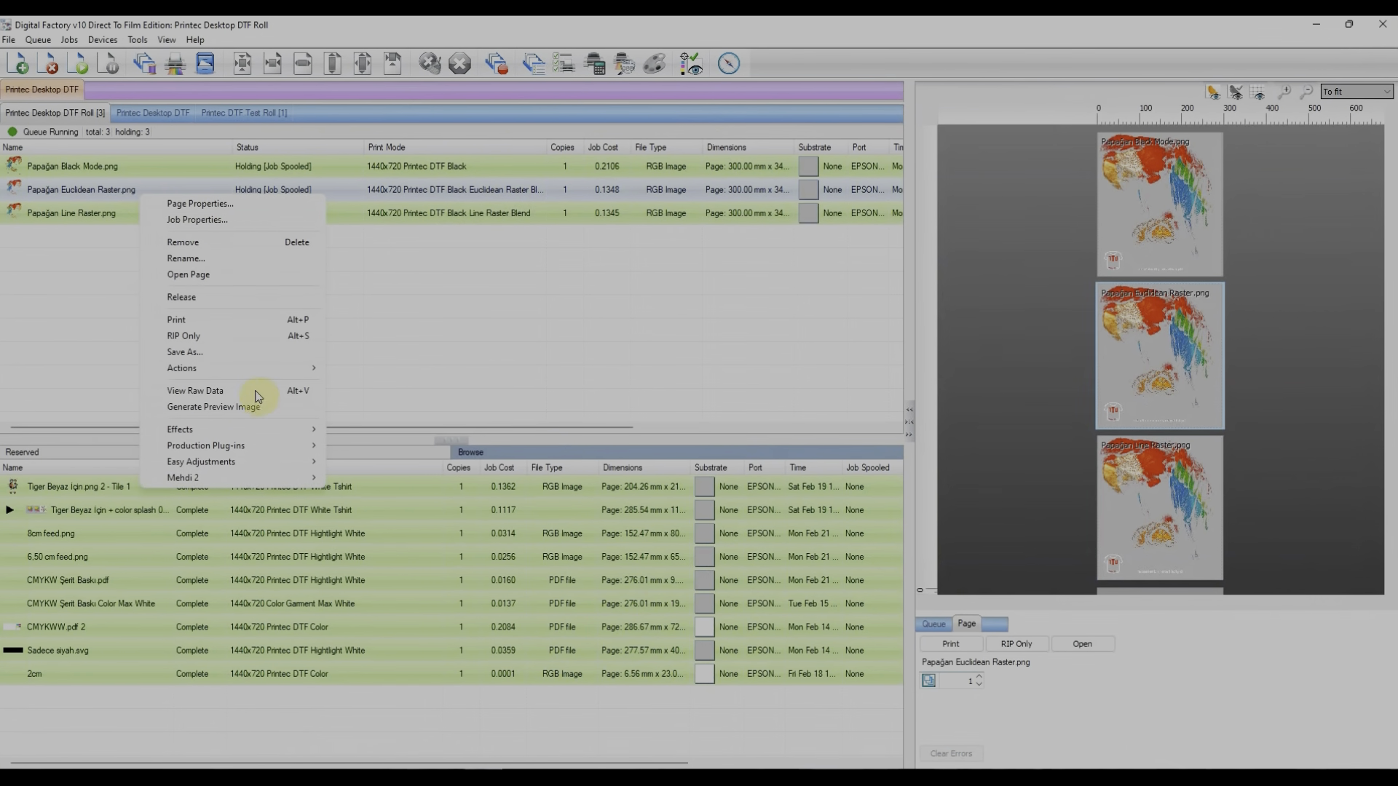
{"action": "left_click", "coordinate": [229, 392]}
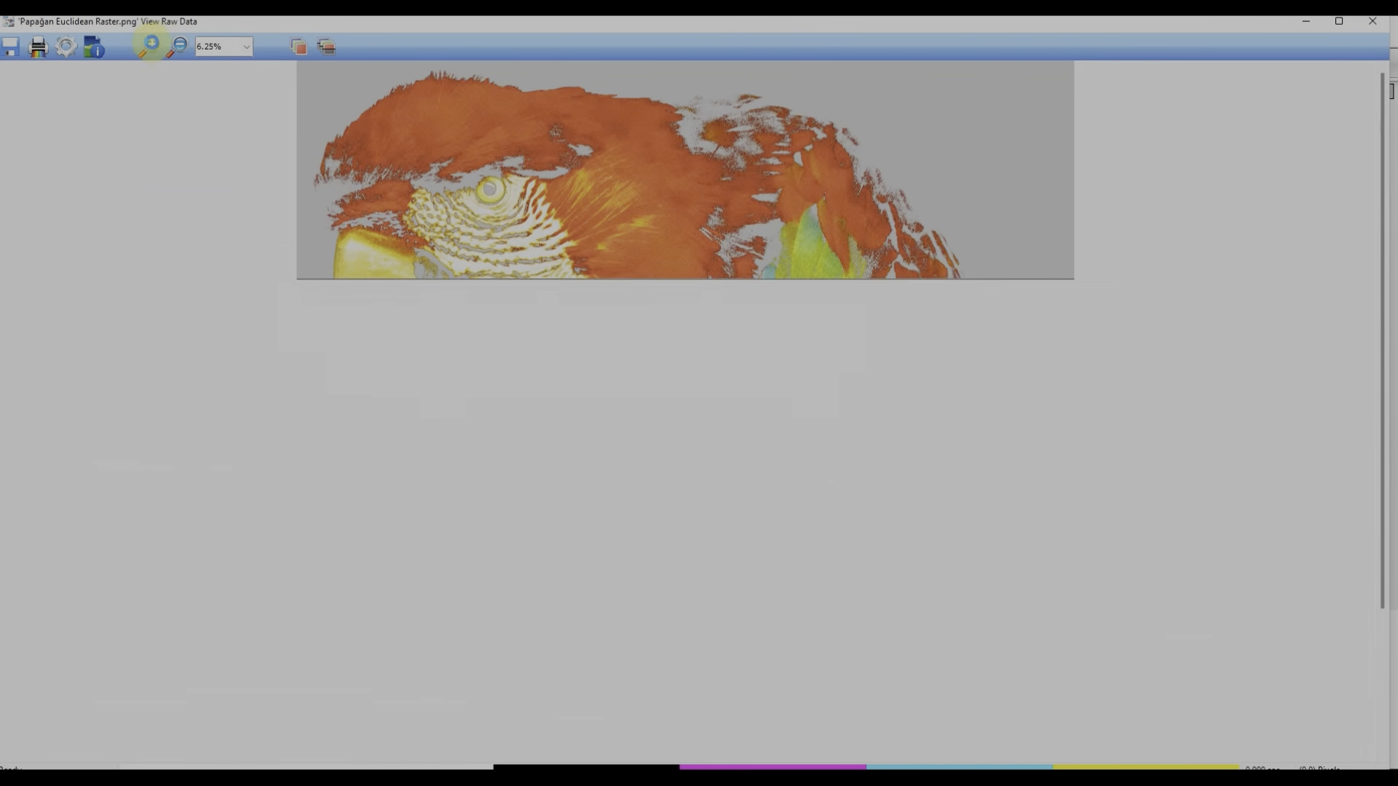
{"action": "left_click", "coordinate": [149, 47]}
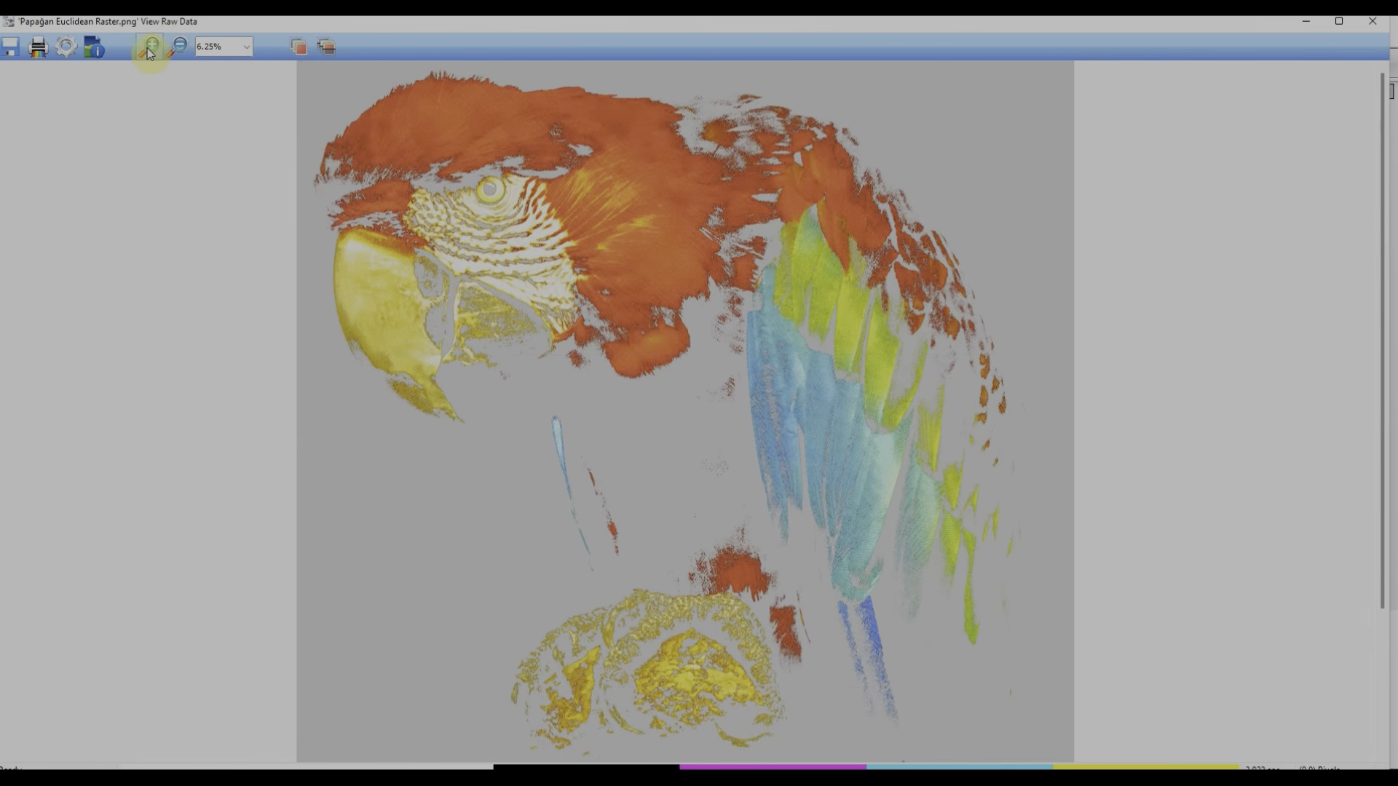
{"action": "left_click_drag", "start_coordinate": [493, 162], "coordinate": [615, 267]}
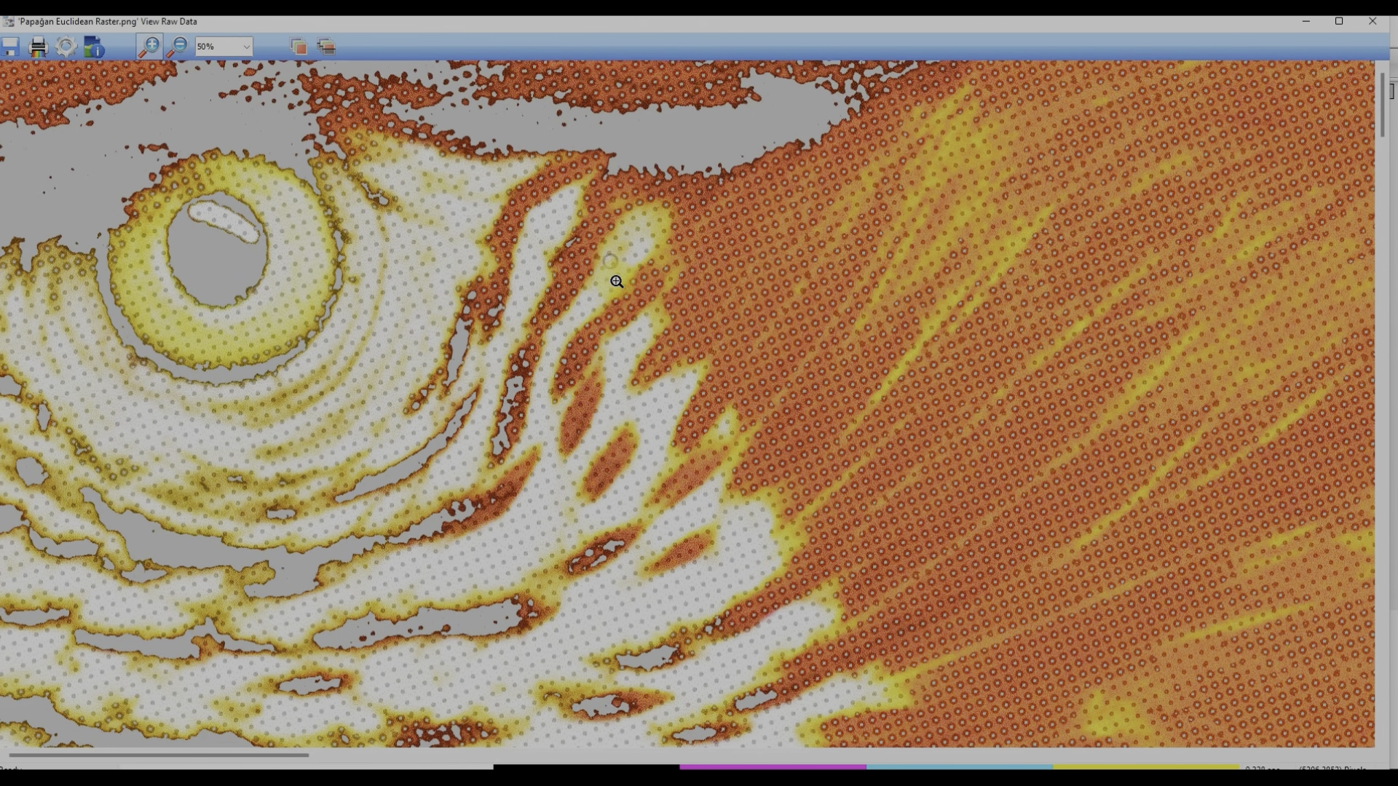
Show only the White and White2 films of the Euclidean Raster job to examine the dot pattern
{"action": "left_click", "coordinate": [307, 48]}
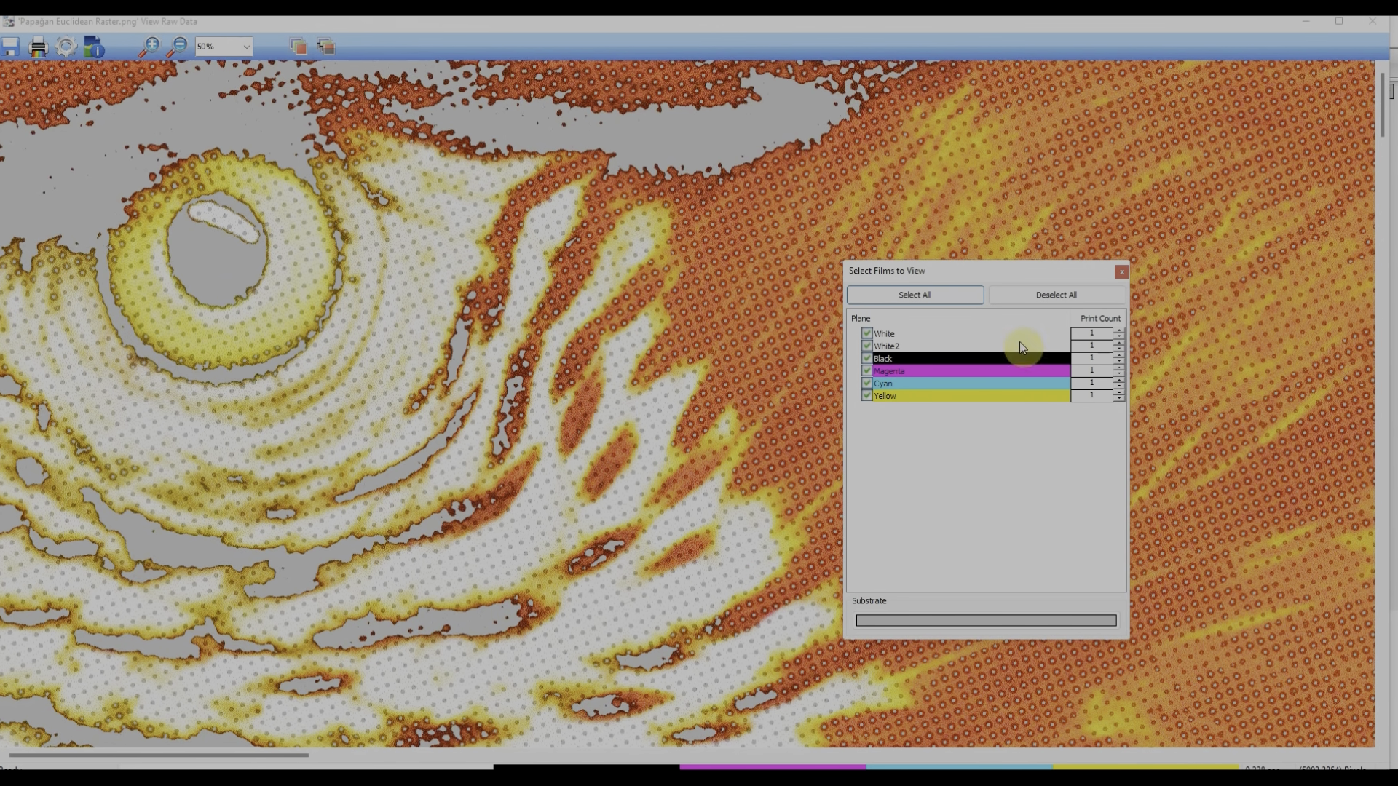
{"action": "left_click", "coordinate": [1051, 293]}
{"action": "left_click", "coordinate": [867, 334]}
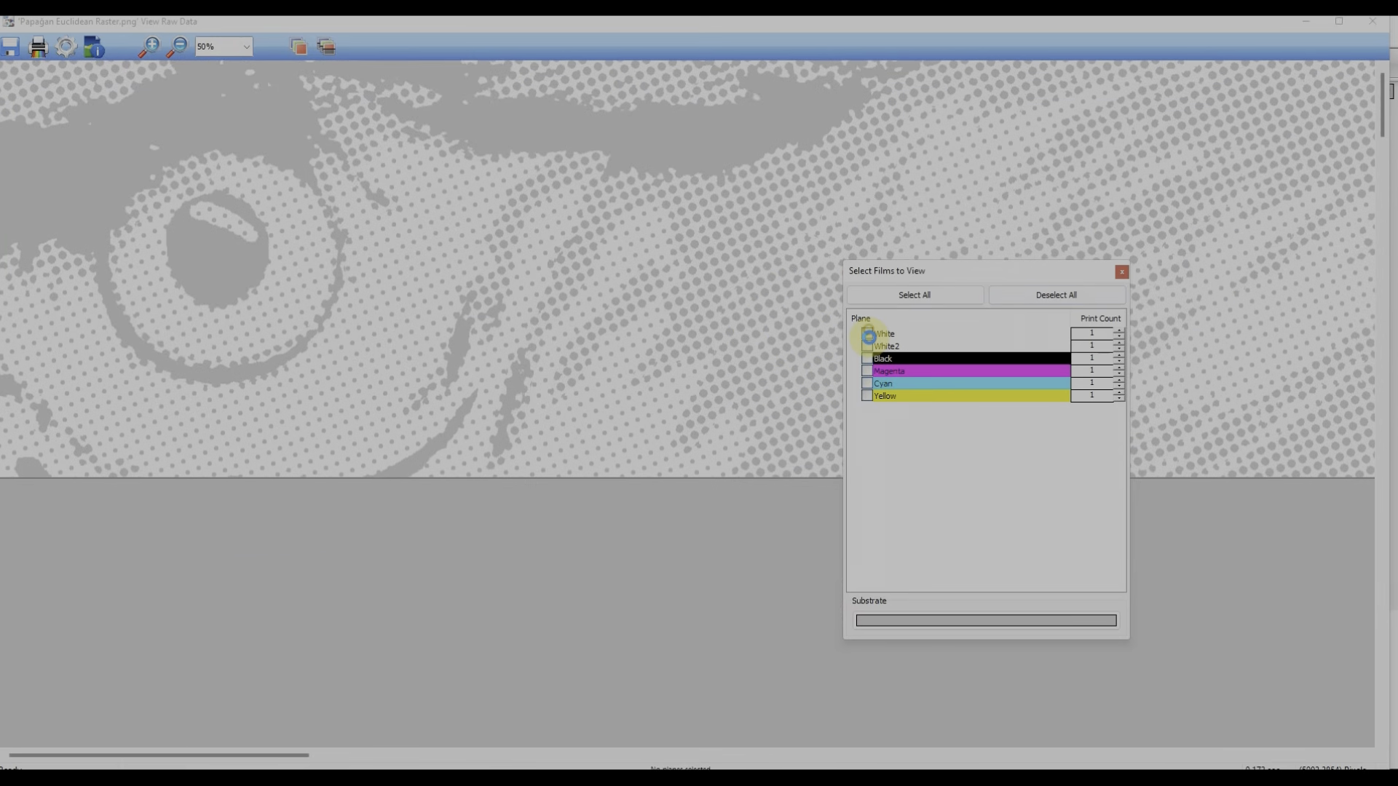
{"action": "left_click", "coordinate": [867, 346]}
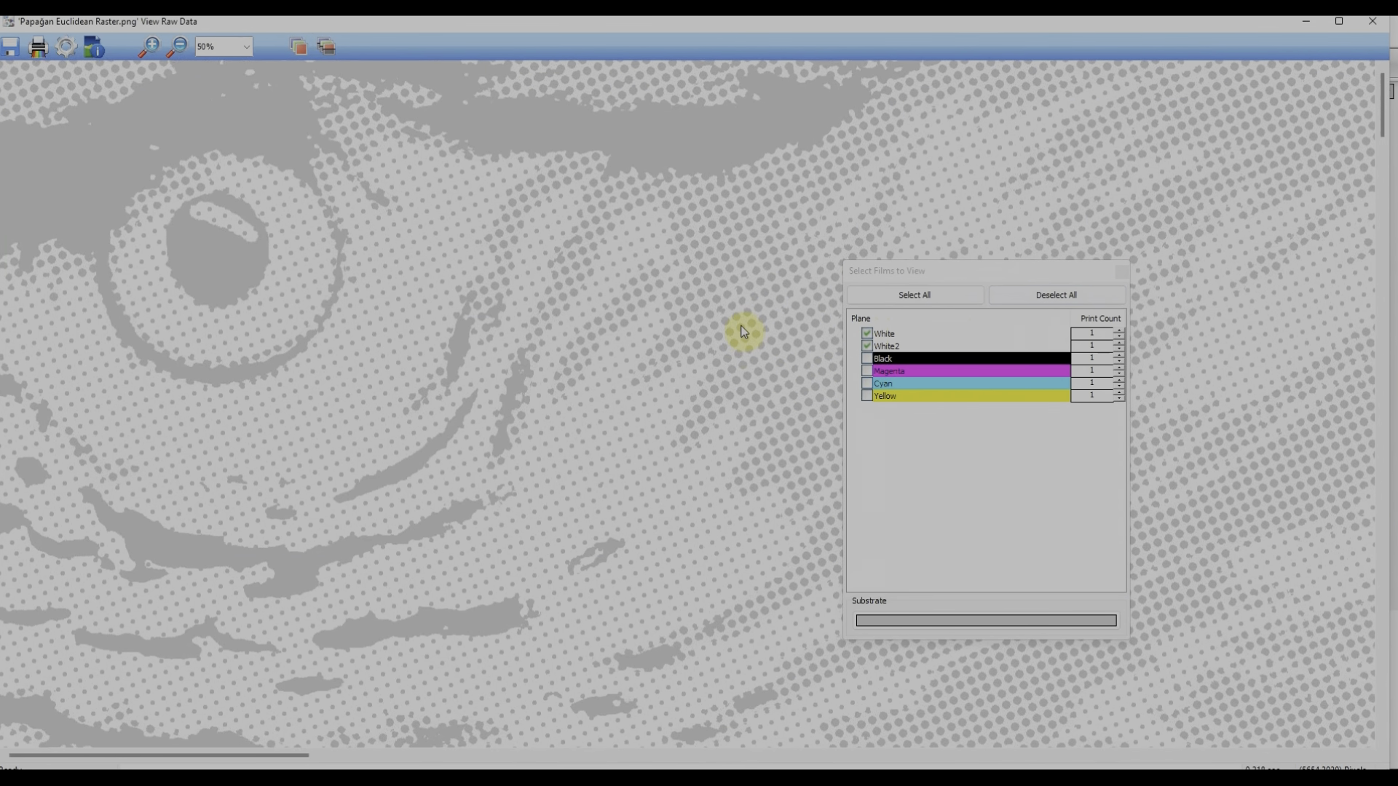
Show all films of the Euclidean Raster job and close the film selection and the raw data view
{"action": "left_click", "coordinate": [914, 295]}
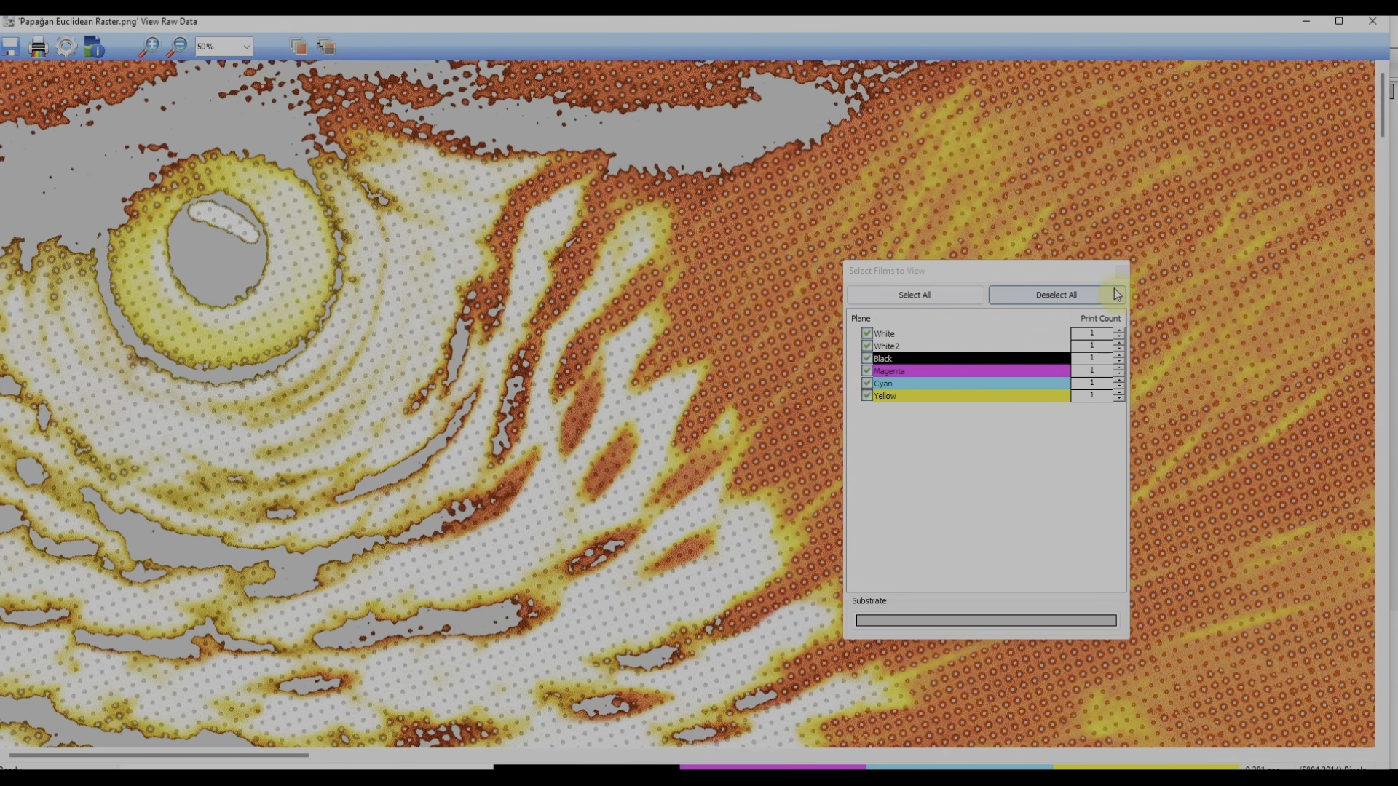
{"action": "left_click", "coordinate": [1121, 271]}
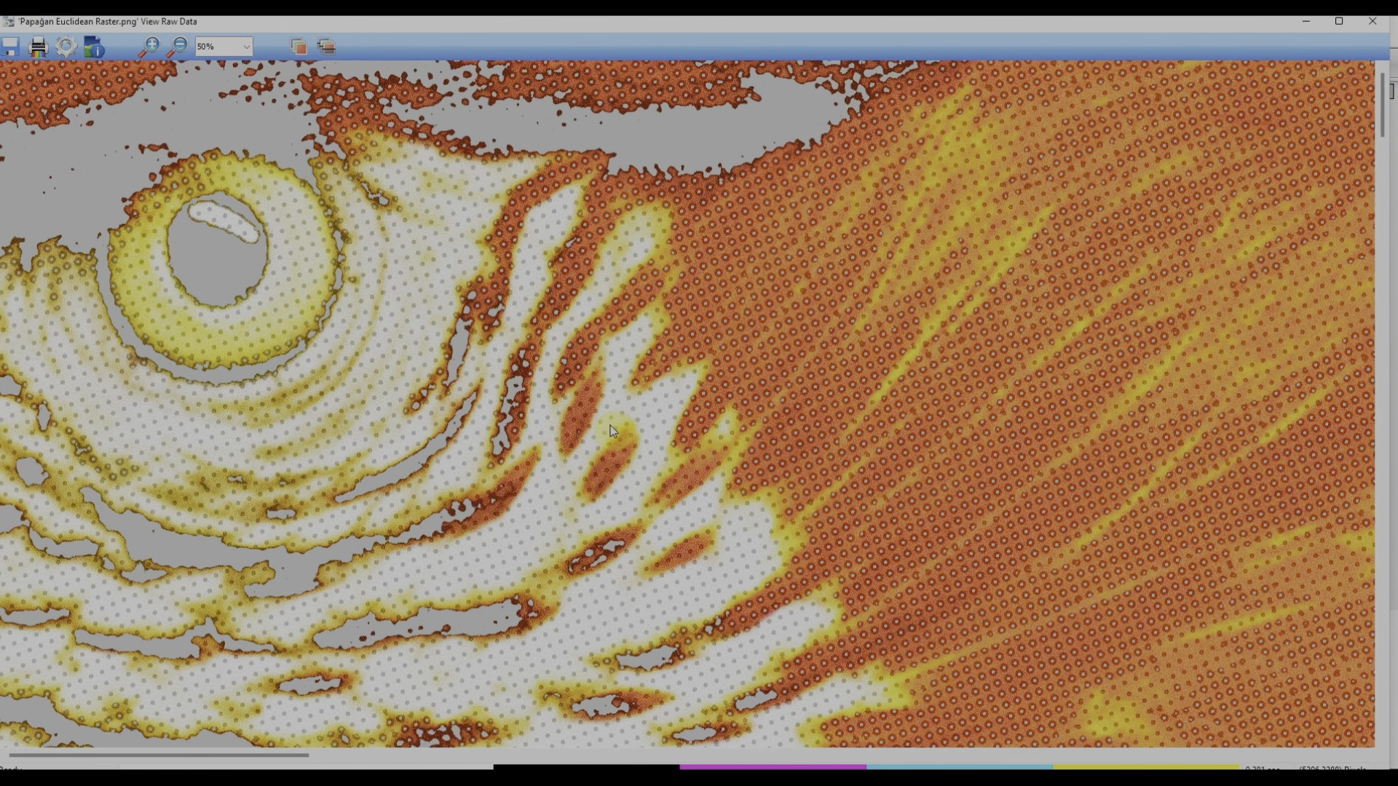
{"action": "left_click", "coordinate": [1381, 22]}
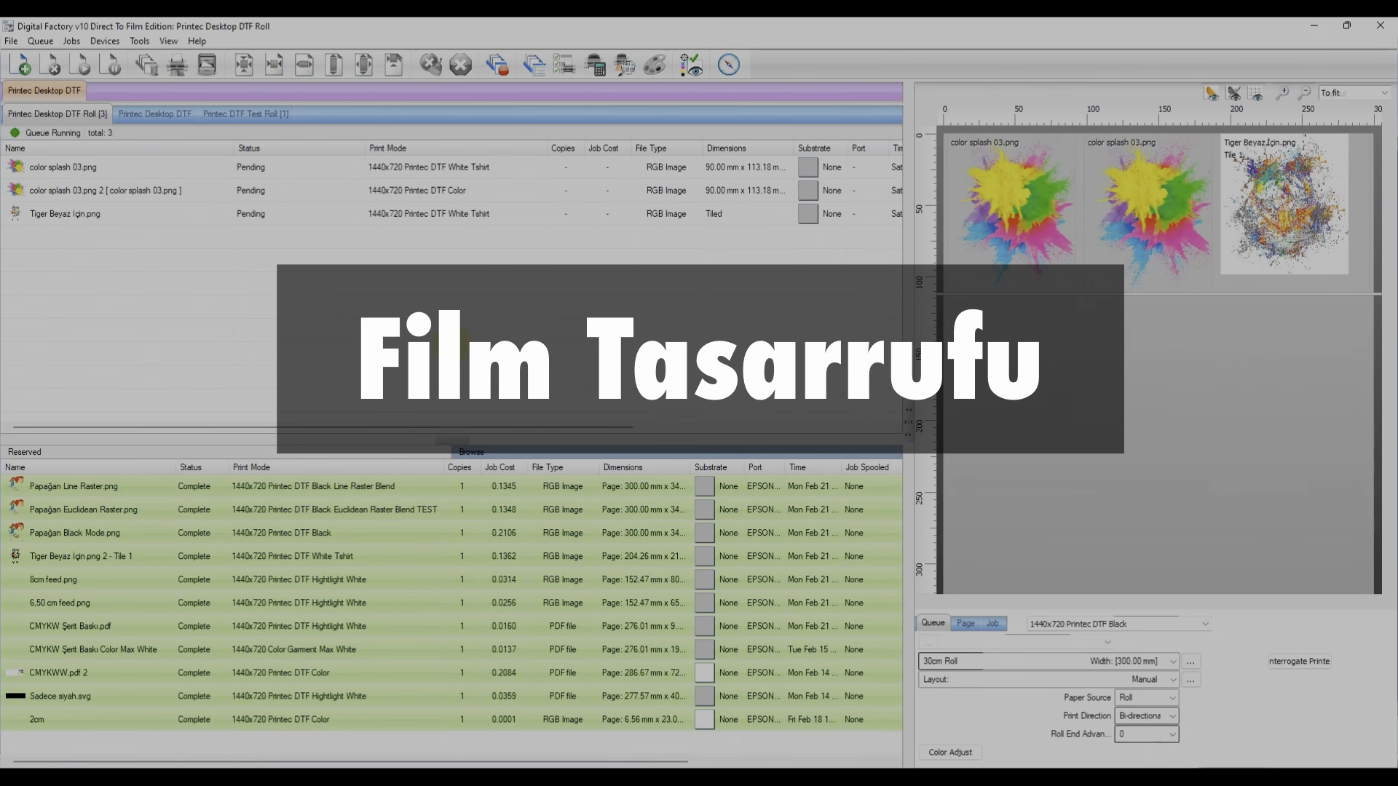
Examine the print modes and film placement of the two color splash jobs and the Tiger Beyaz için.png job
{"action": "left_click", "coordinate": [40, 169]}
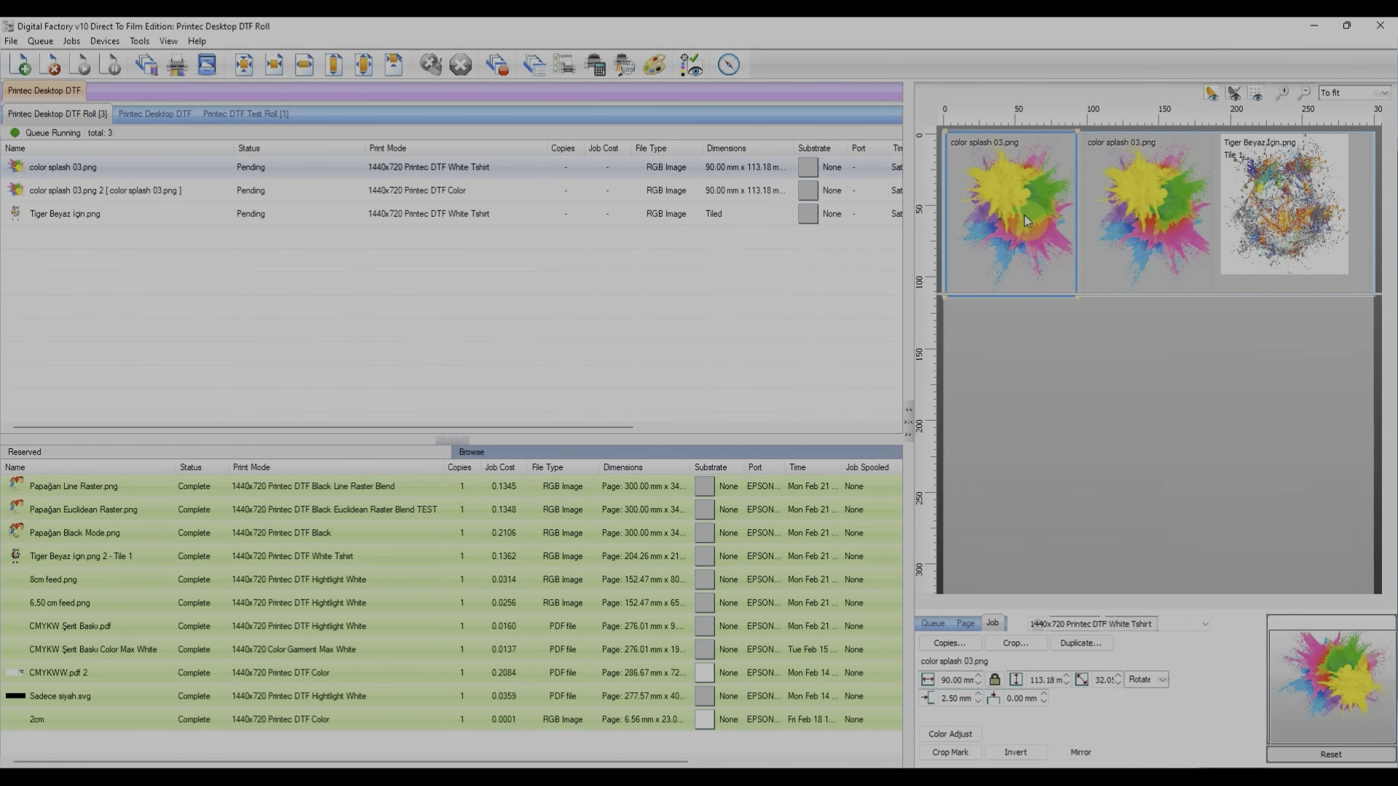
{"action": "left_click", "coordinate": [1140, 219]}
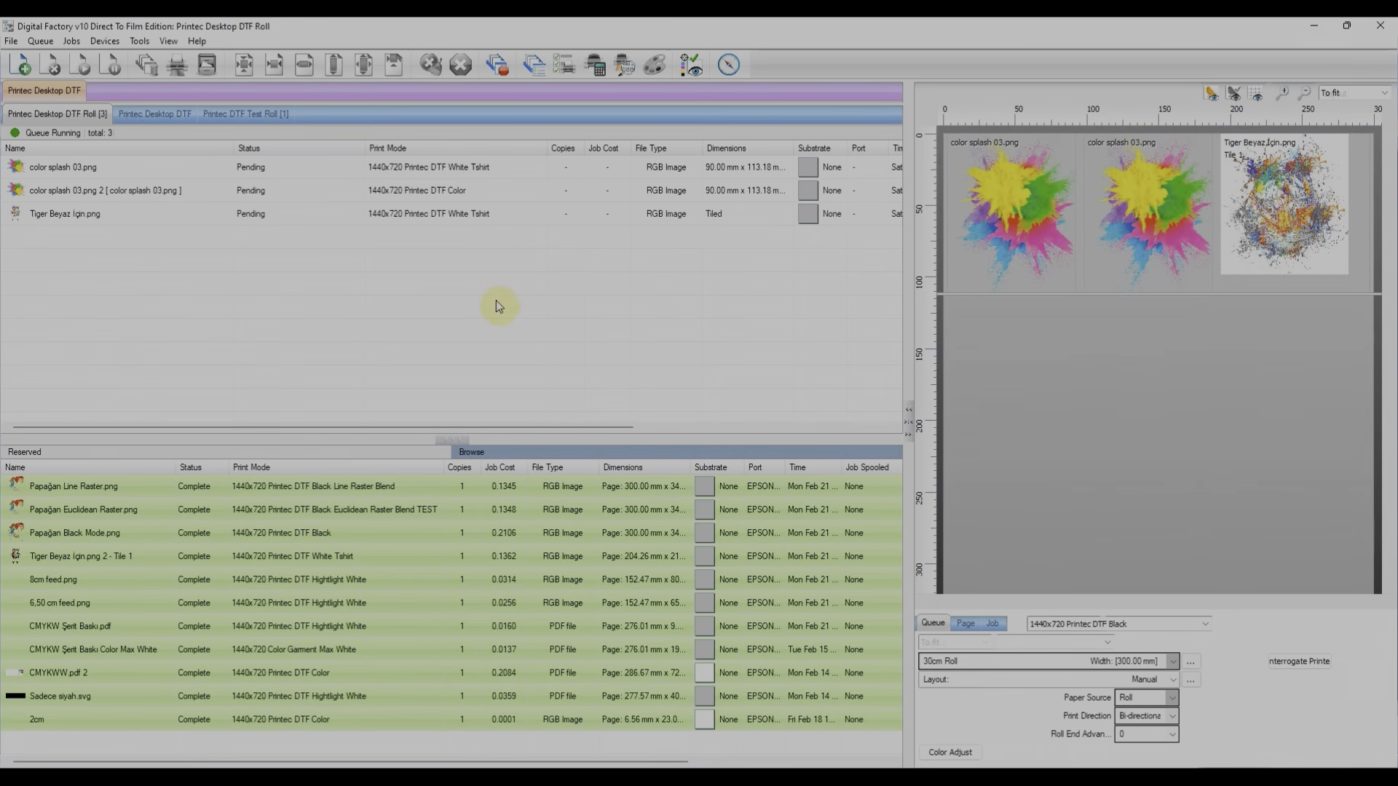
{"action": "left_click", "coordinate": [1191, 295]}
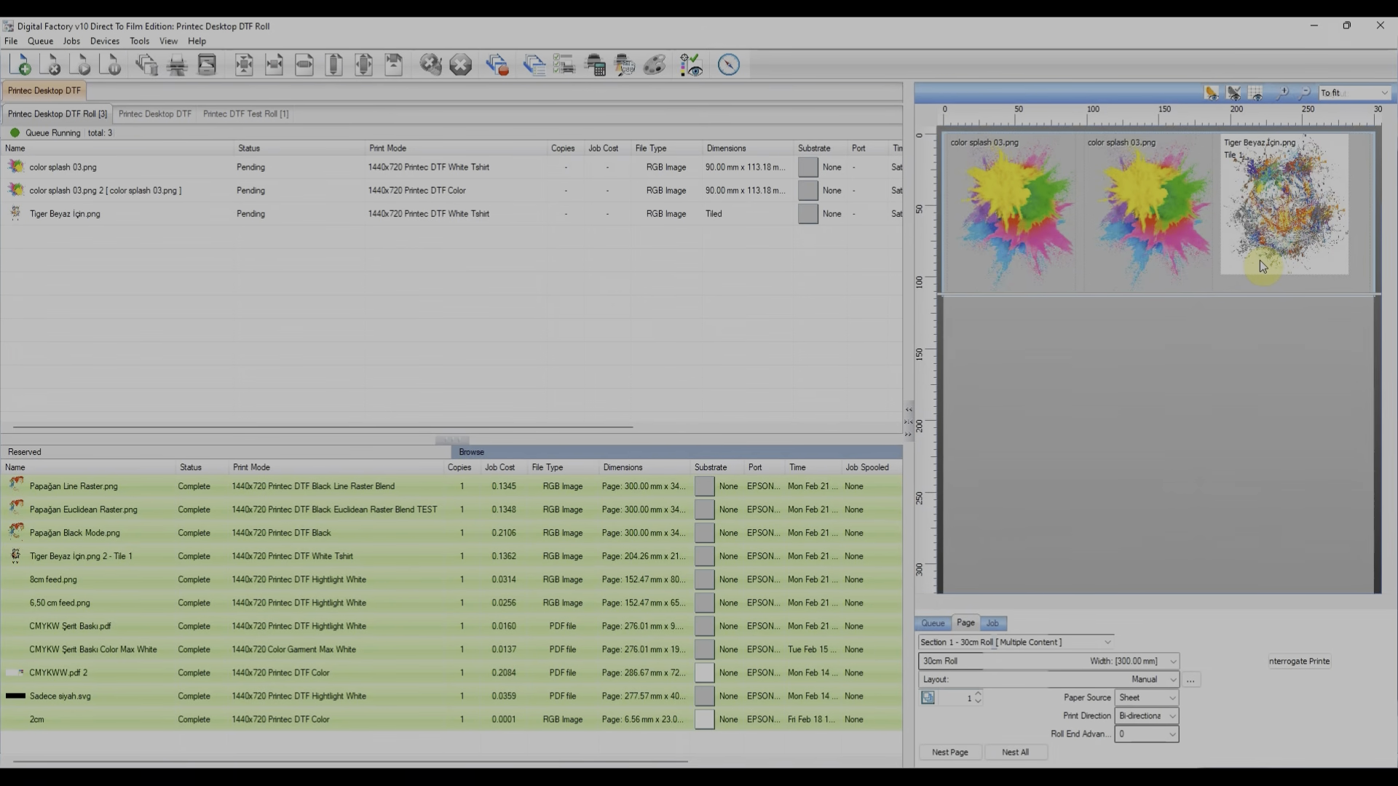
{"action": "left_click", "coordinate": [397, 293]}
{"action": "left_click", "coordinate": [106, 172]}
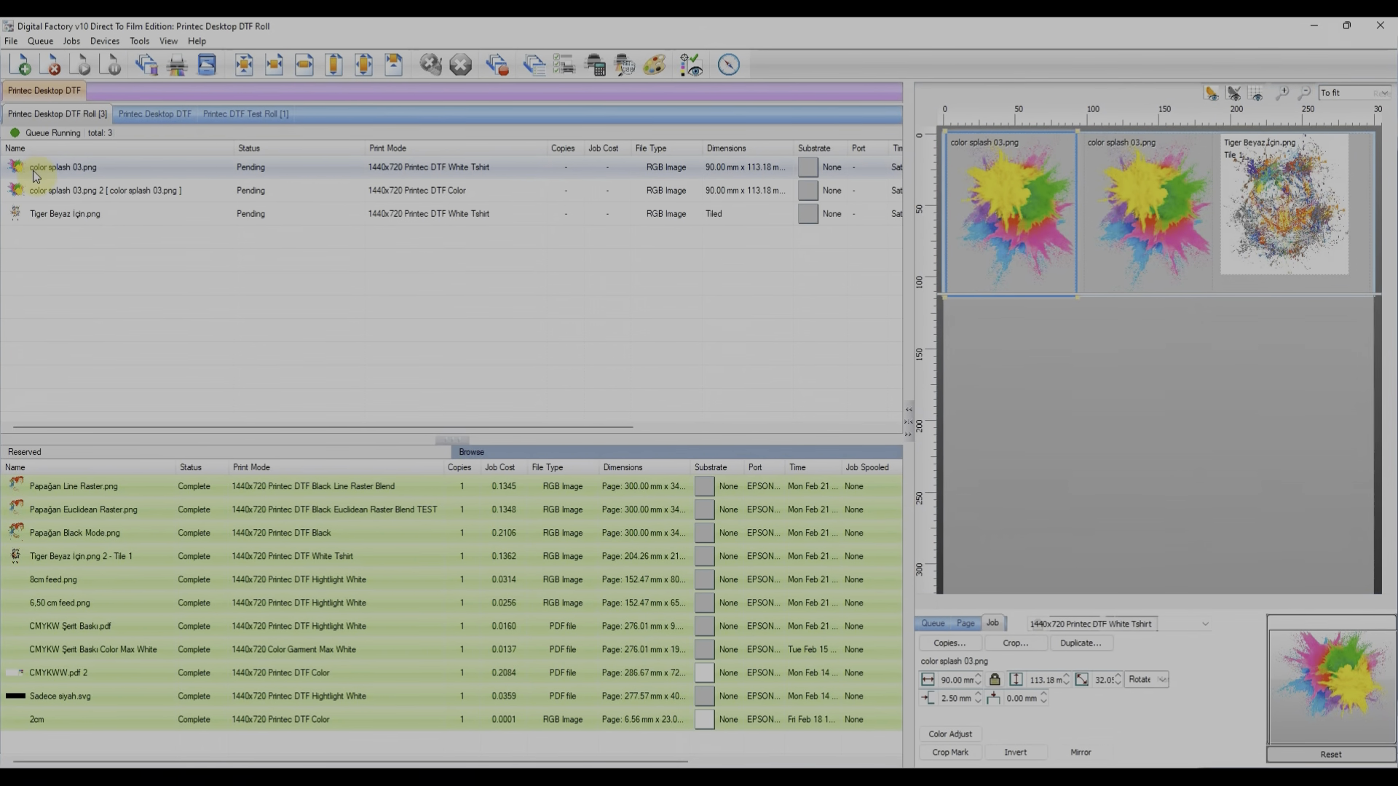
{"action": "mouse_move", "coordinate": [32, 171]}
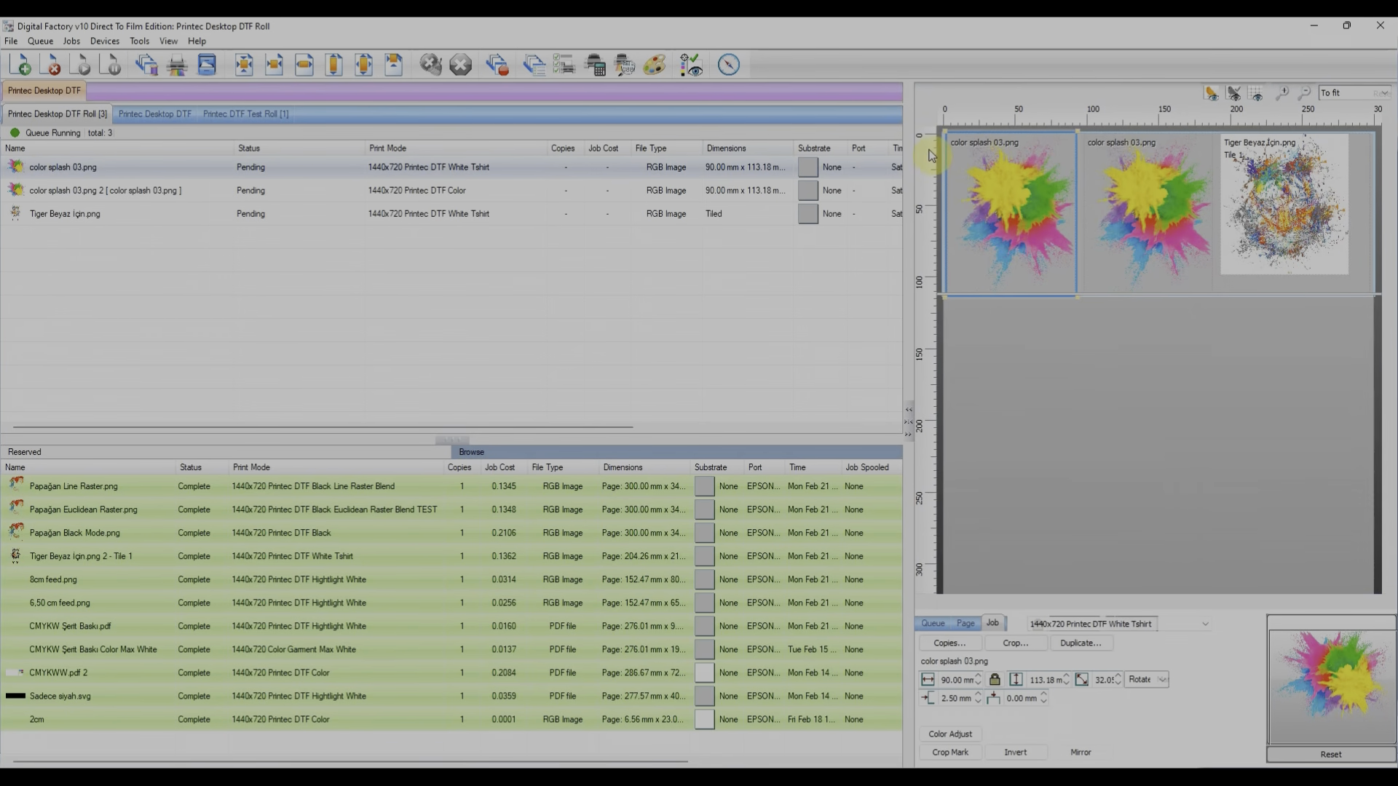
{"action": "left_click", "coordinate": [66, 191]}
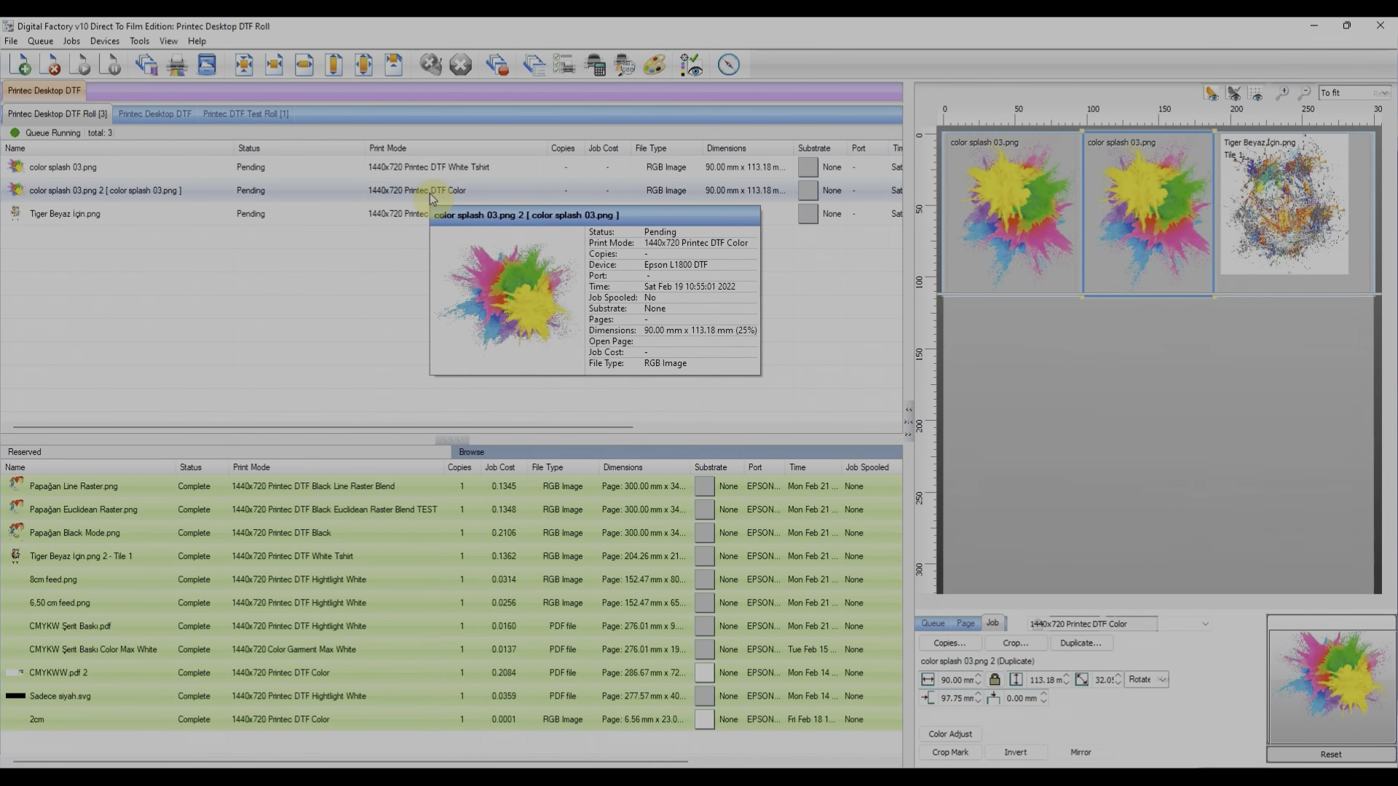
{"action": "left_click", "coordinate": [1260, 215]}
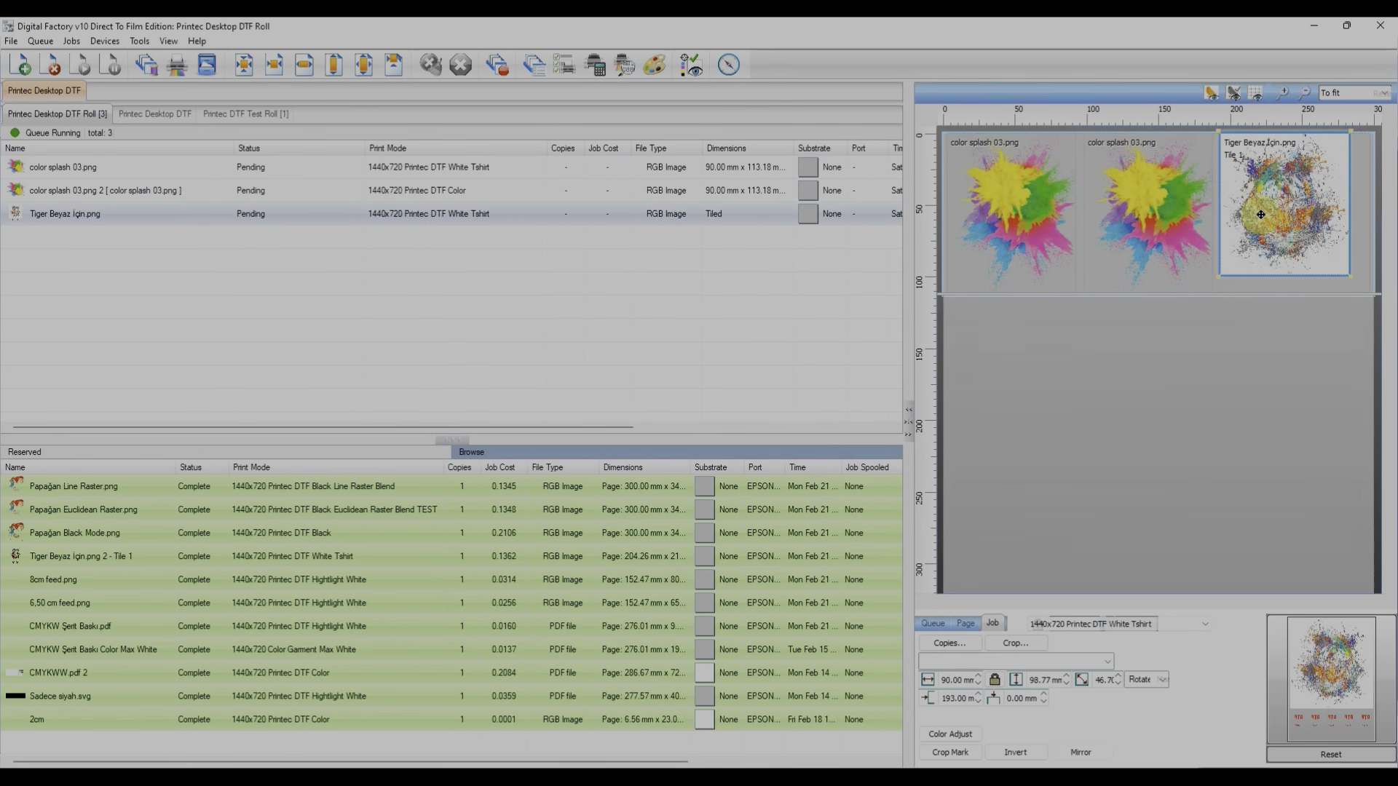
{"action": "left_click", "coordinate": [562, 215]}
{"action": "mouse_move", "coordinate": [445, 218]}
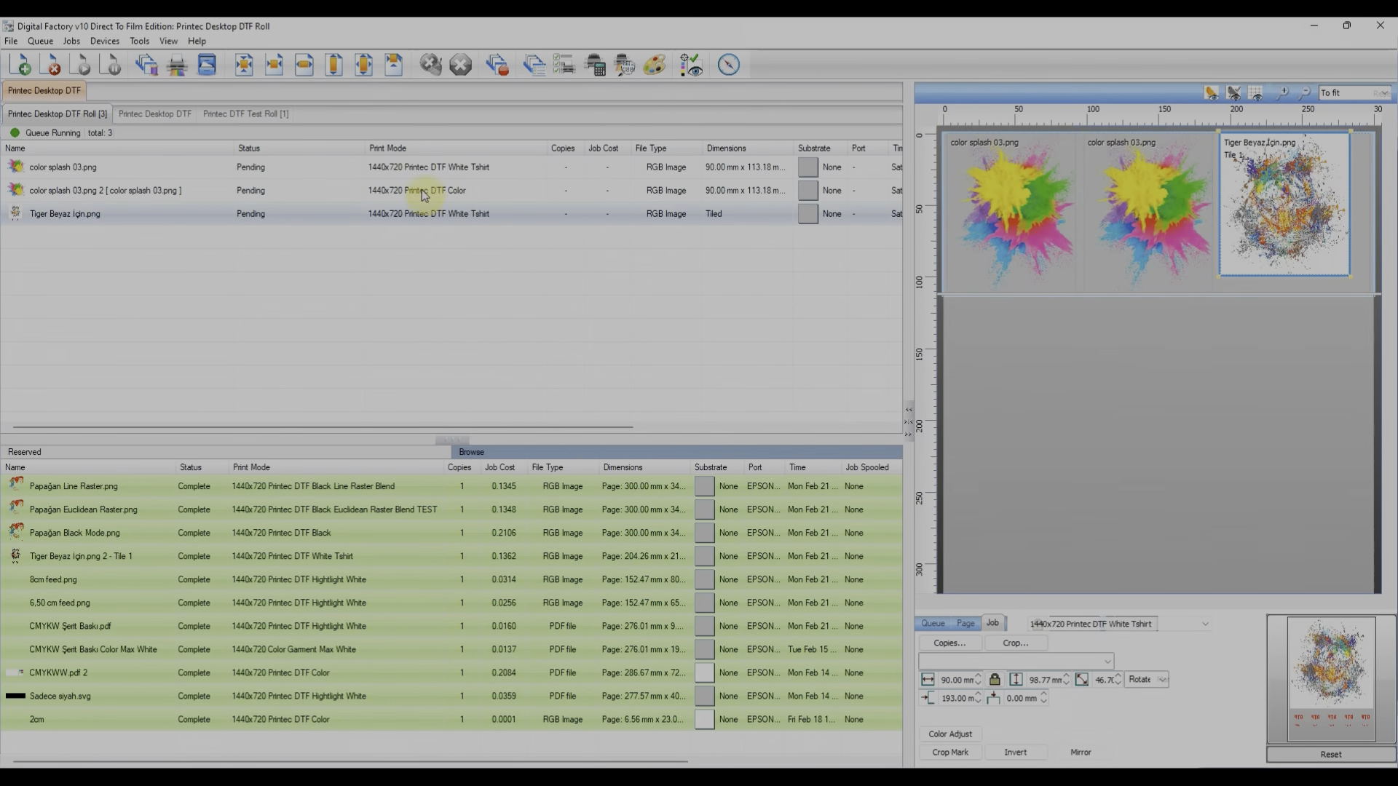
RIP the two color splash jobs and the tiger job together as one page and view its raw data at 12.50%
{"action": "left_click", "coordinate": [217, 284]}
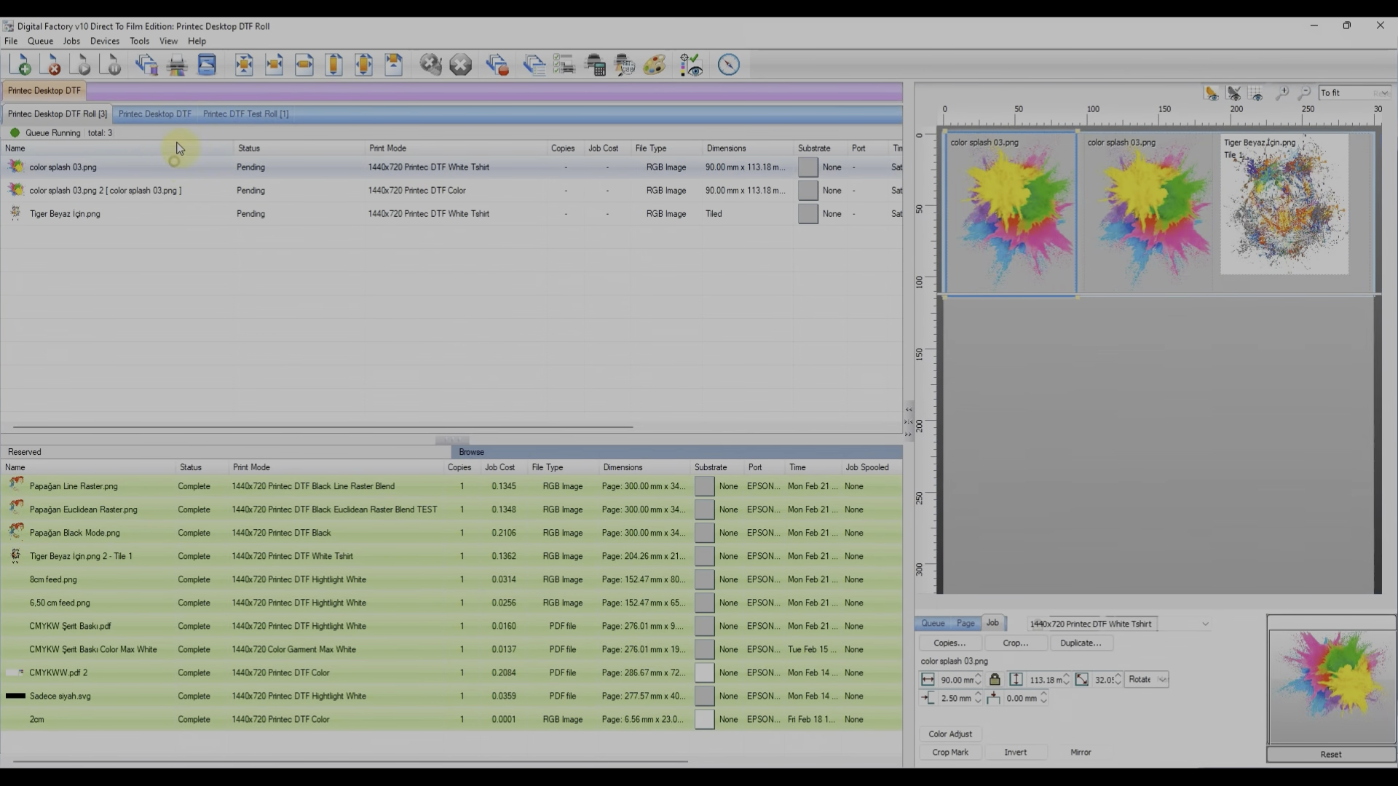
{"action": "left_click", "coordinate": [146, 64]}
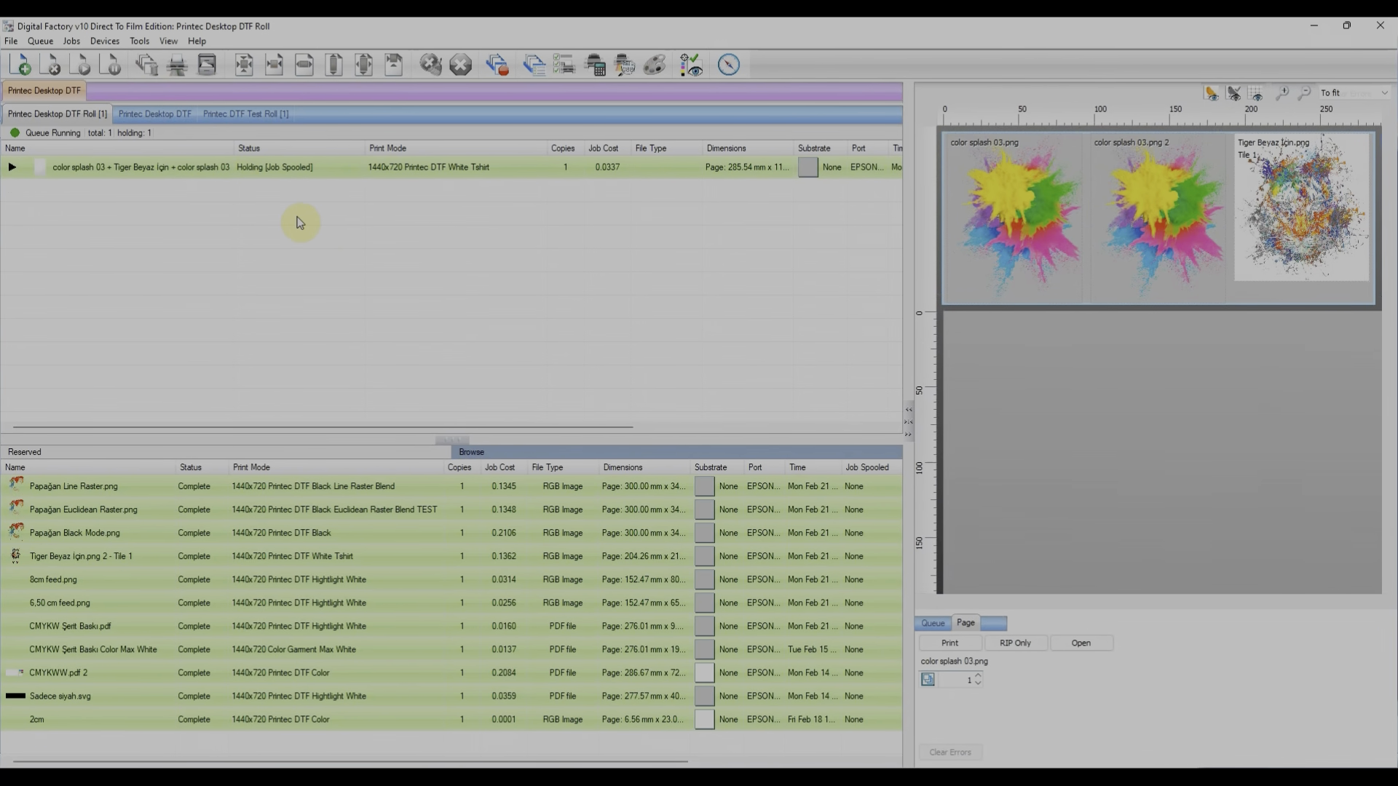
{"action": "right_click", "coordinate": [238, 168]}
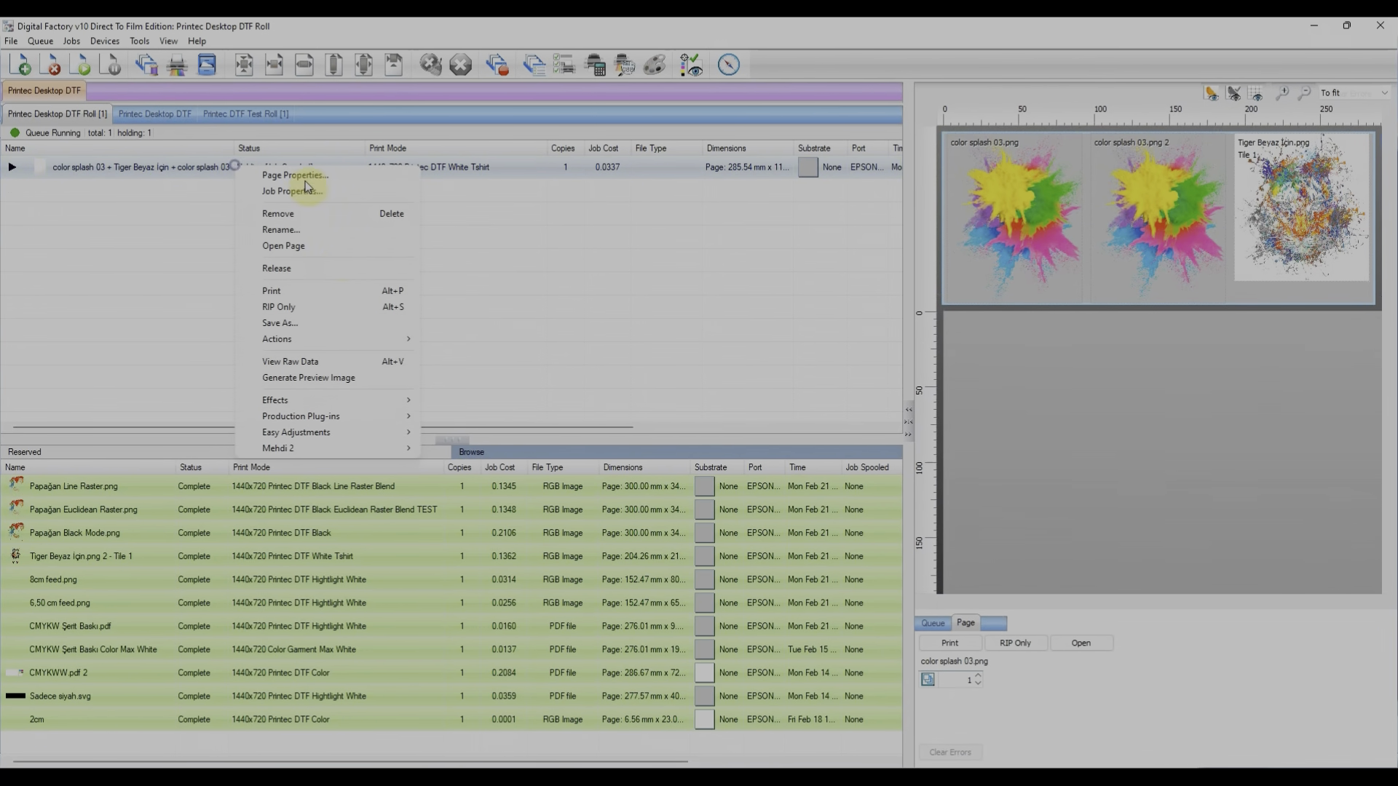
{"action": "left_click", "coordinate": [303, 363]}
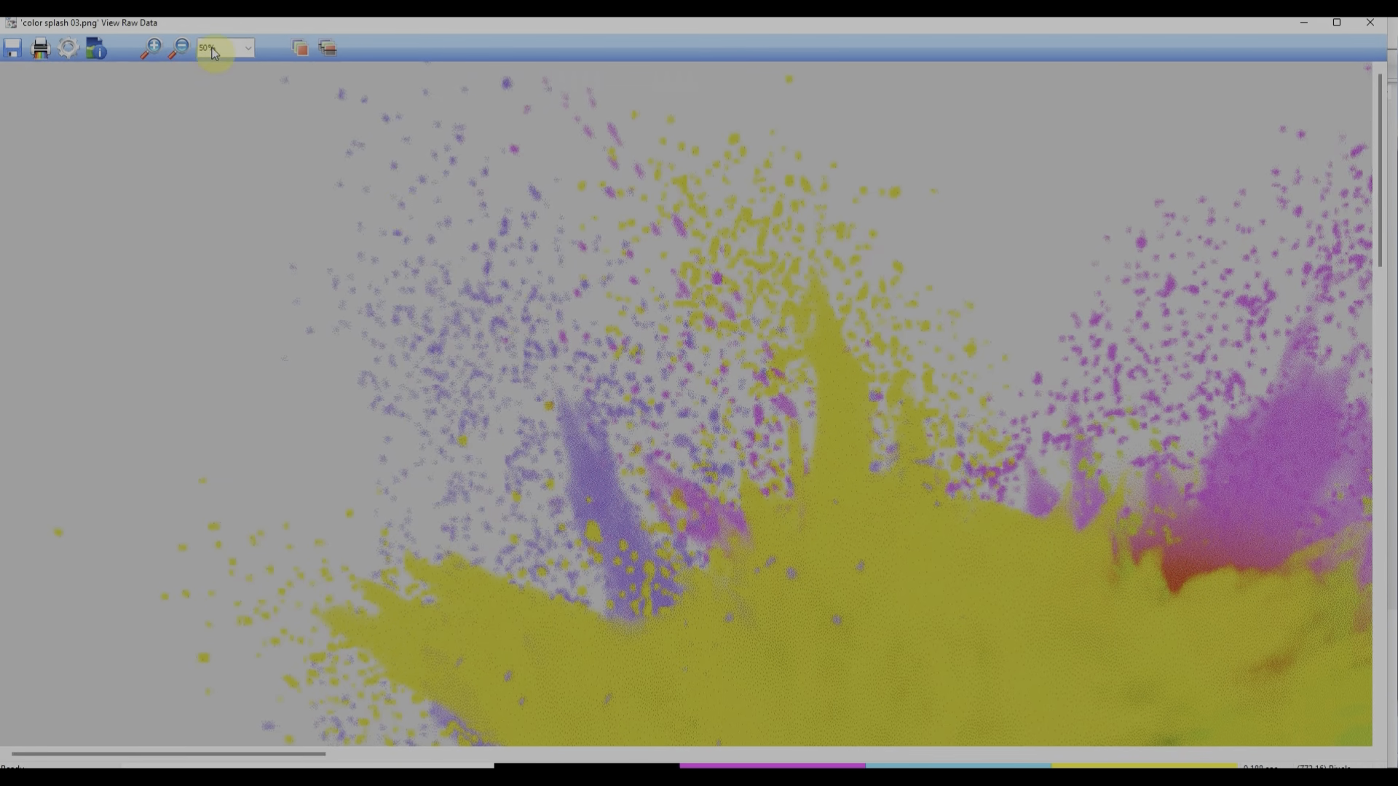
{"action": "left_click", "coordinate": [178, 47]}
{"action": "left_click", "coordinate": [654, 455]}
{"action": "left_click", "coordinate": [654, 454]}
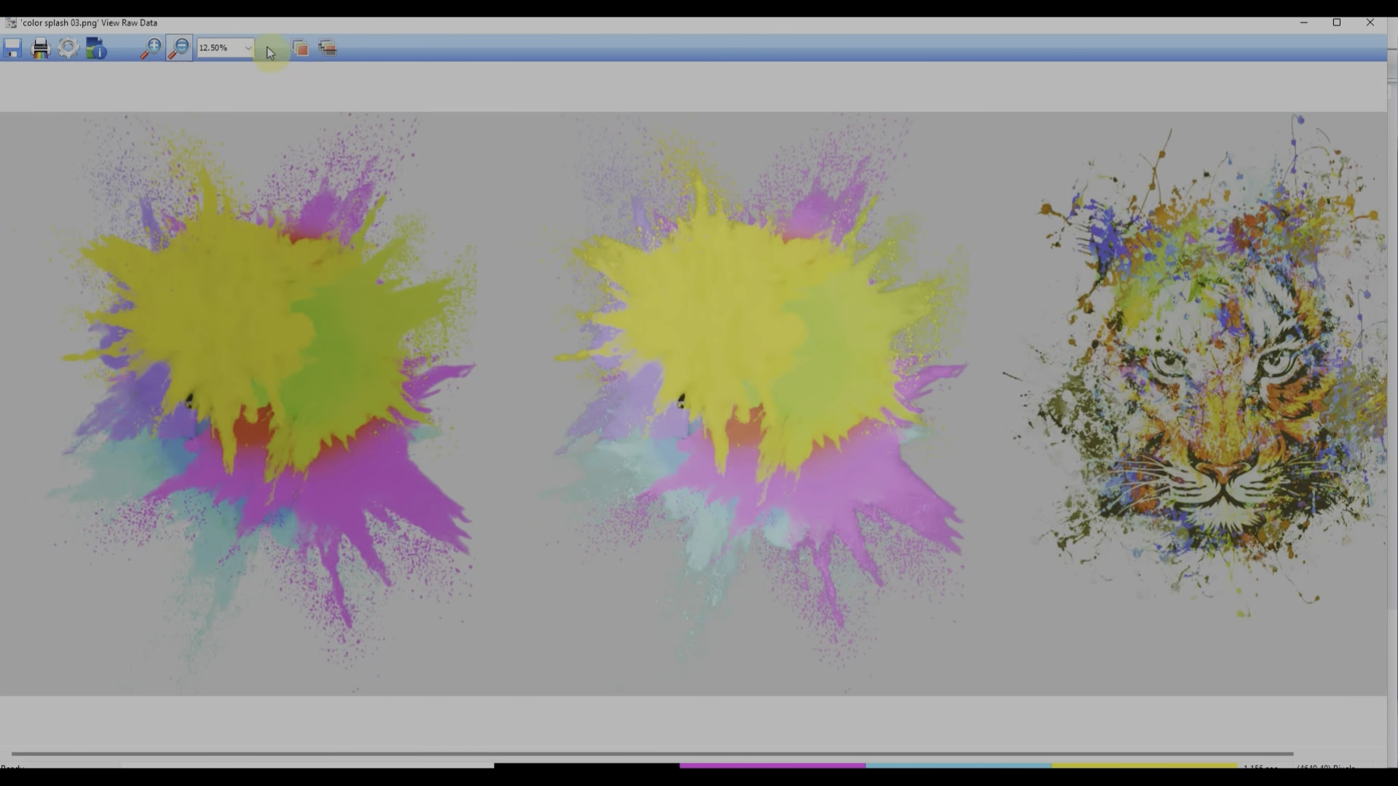
Set the substrate preview colour of the combined page to white
{"action": "left_click", "coordinate": [300, 47]}
{"action": "left_click", "coordinate": [872, 622]}
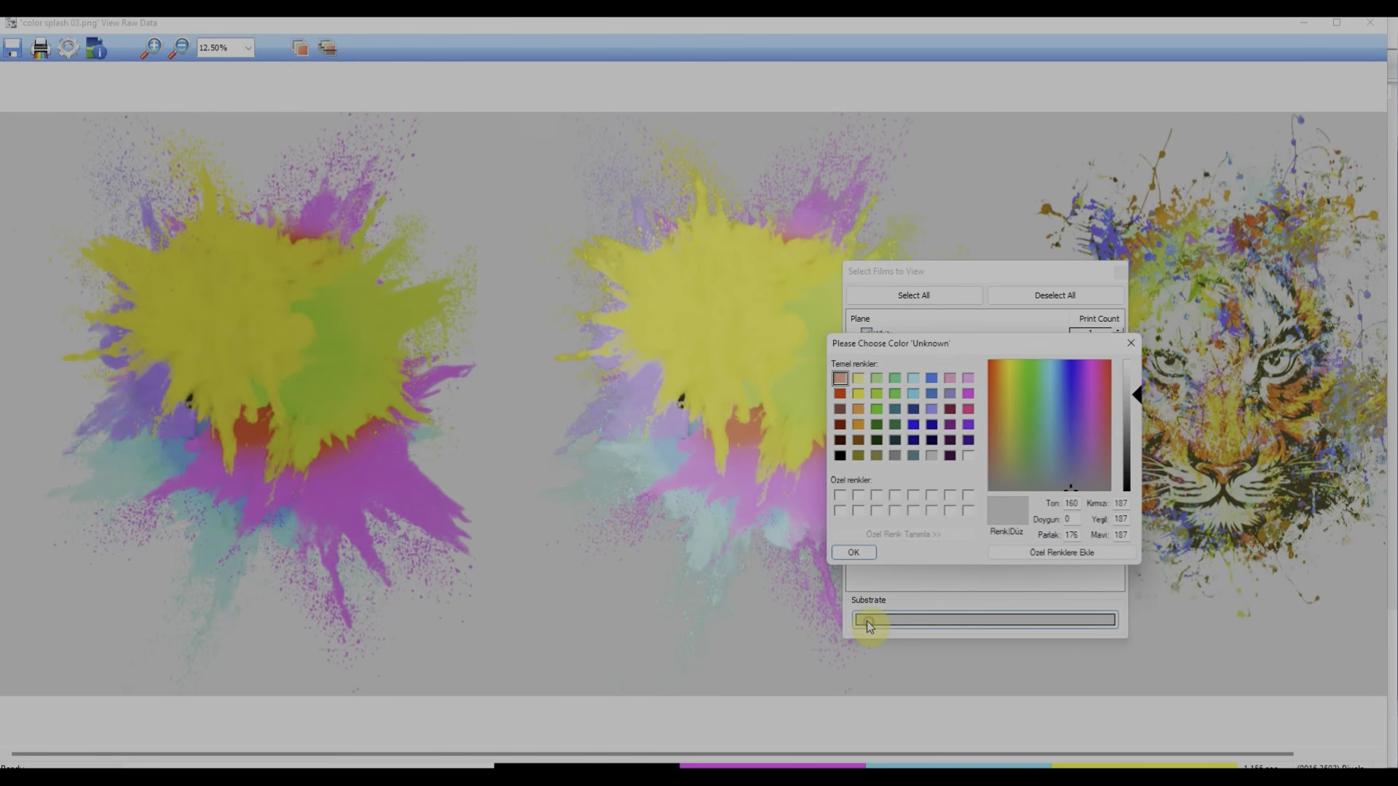
{"action": "left_click", "coordinate": [834, 510]}
{"action": "left_click", "coordinate": [844, 557]}
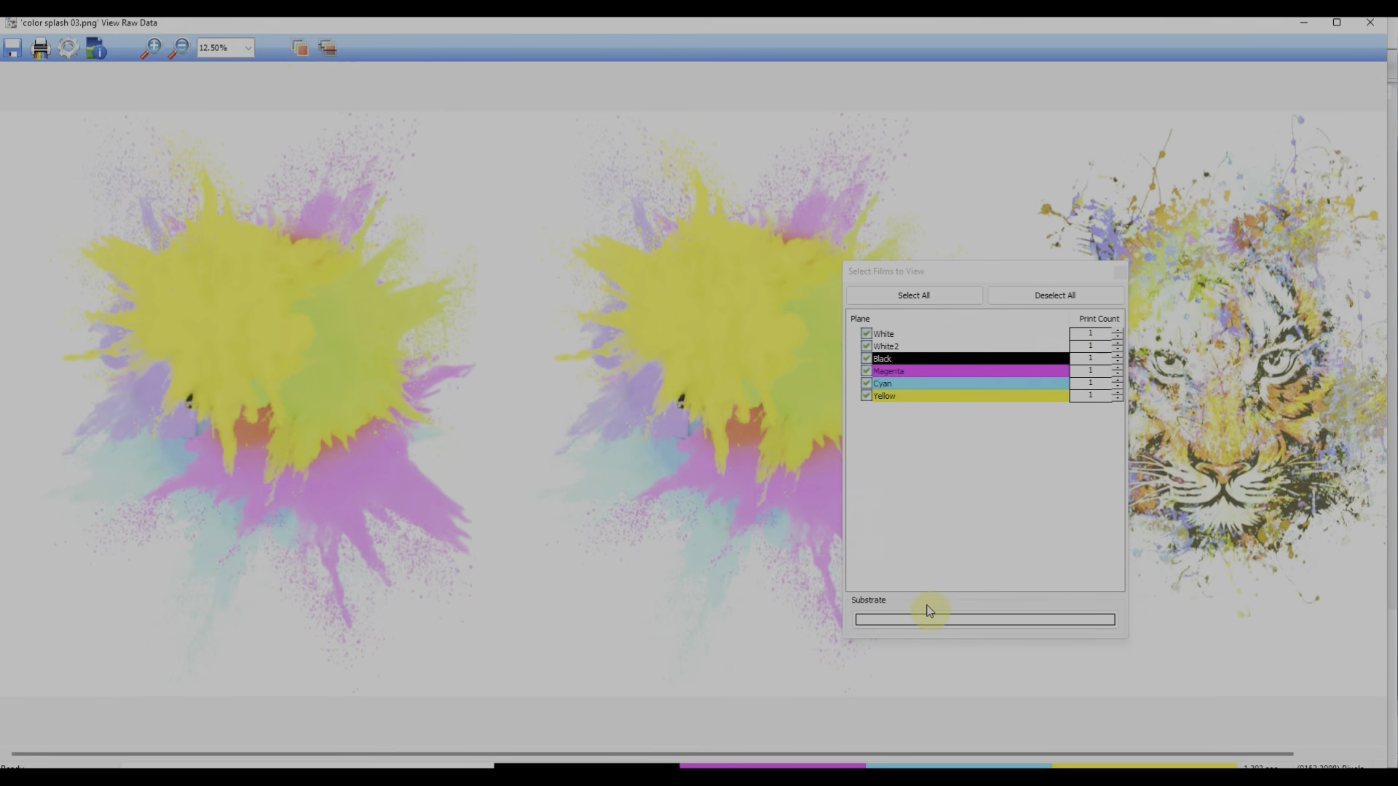
Set the substrate preview colour of the combined page to light grey (192, 192, 192)
{"action": "left_click", "coordinate": [901, 621]}
{"action": "left_click", "coordinate": [931, 457]}
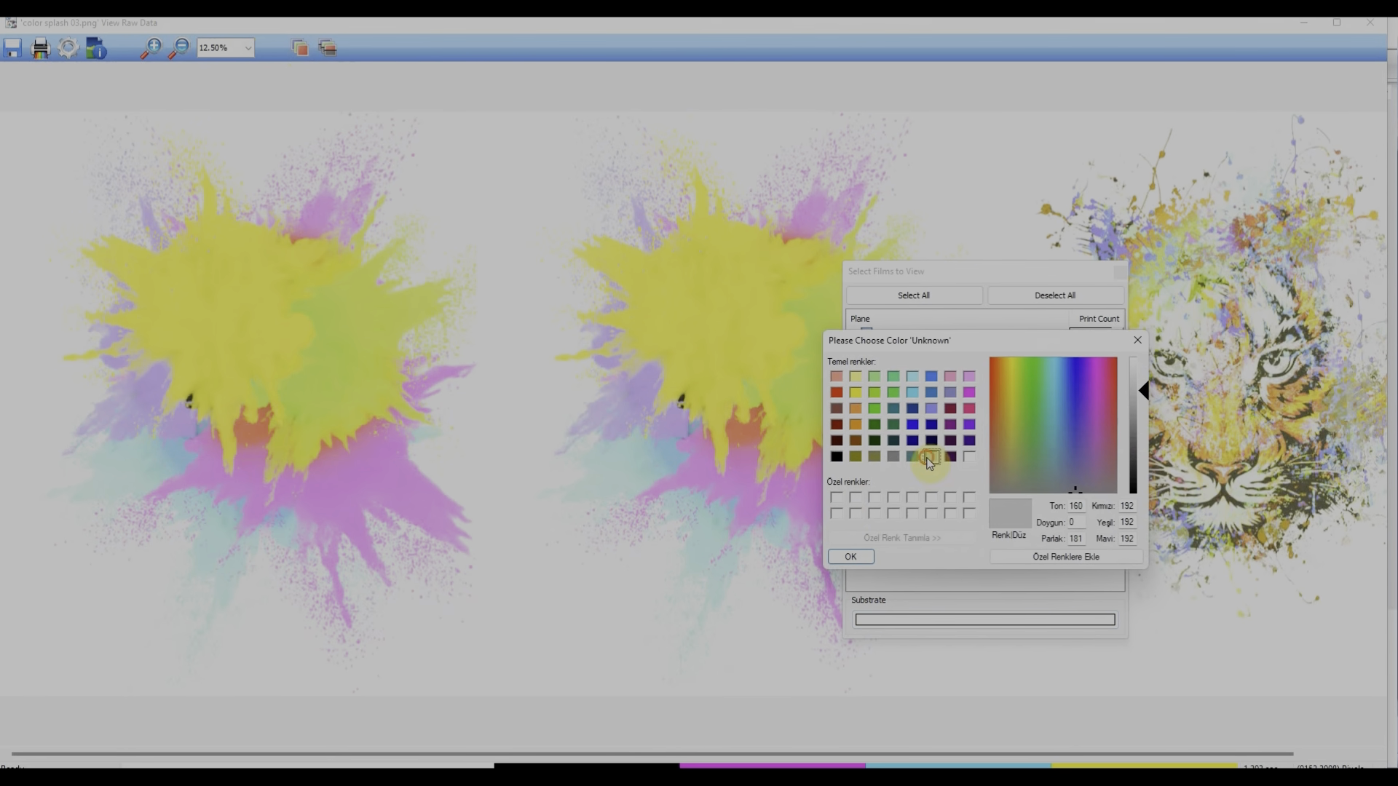
{"action": "left_click", "coordinate": [852, 556]}
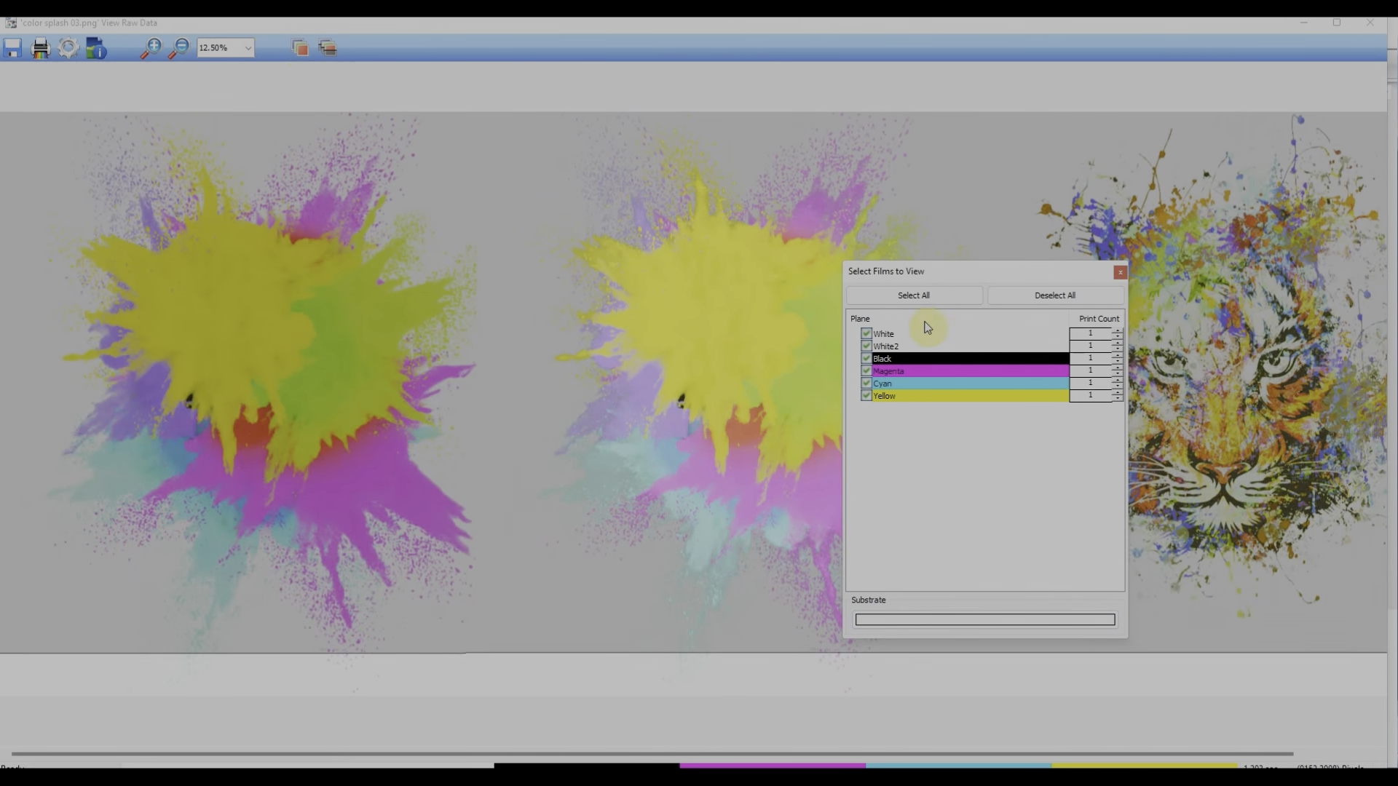
Show only the White and White2 films of the combined page to examine them, and close the film selection and raw data view
{"action": "left_click", "coordinate": [1023, 292]}
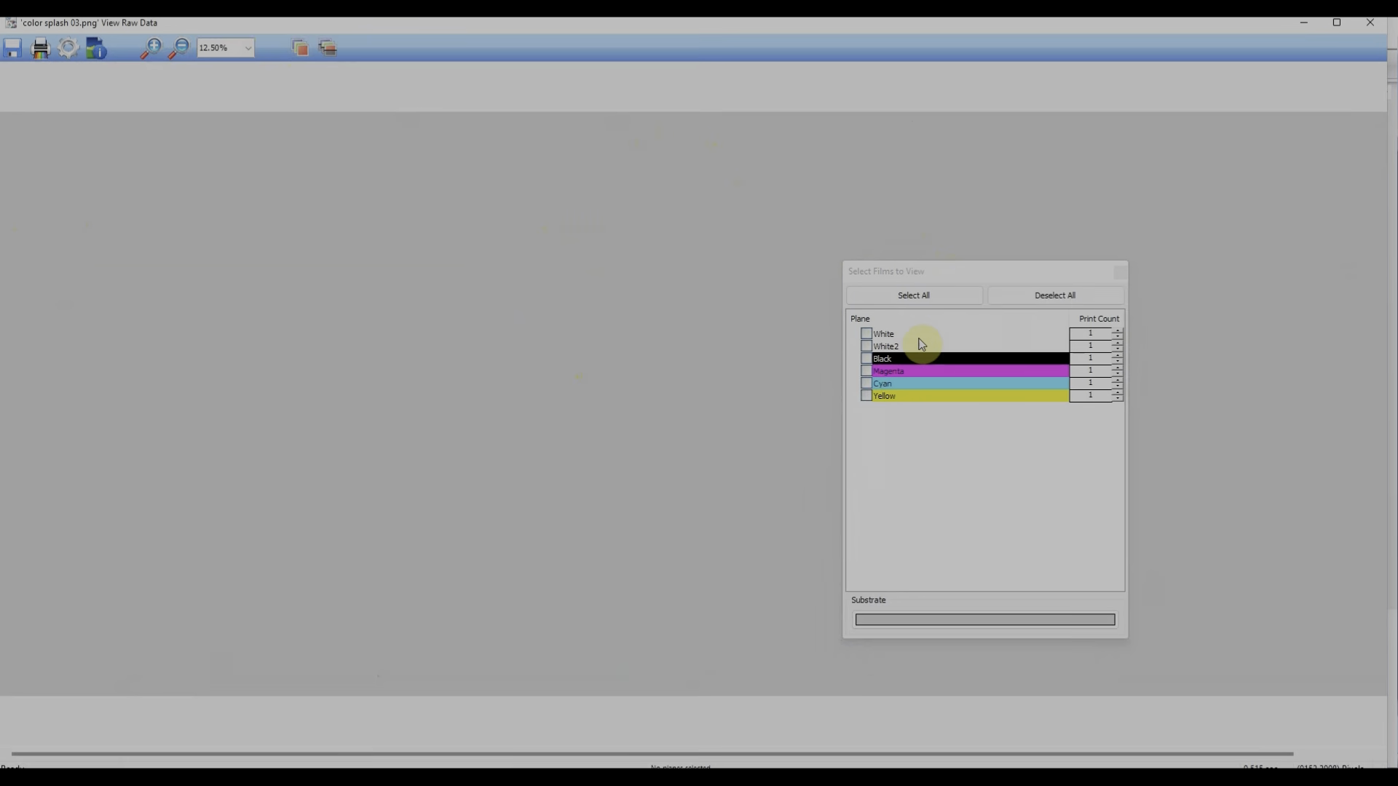
{"action": "left_click", "coordinate": [866, 334]}
{"action": "left_click", "coordinate": [865, 346]}
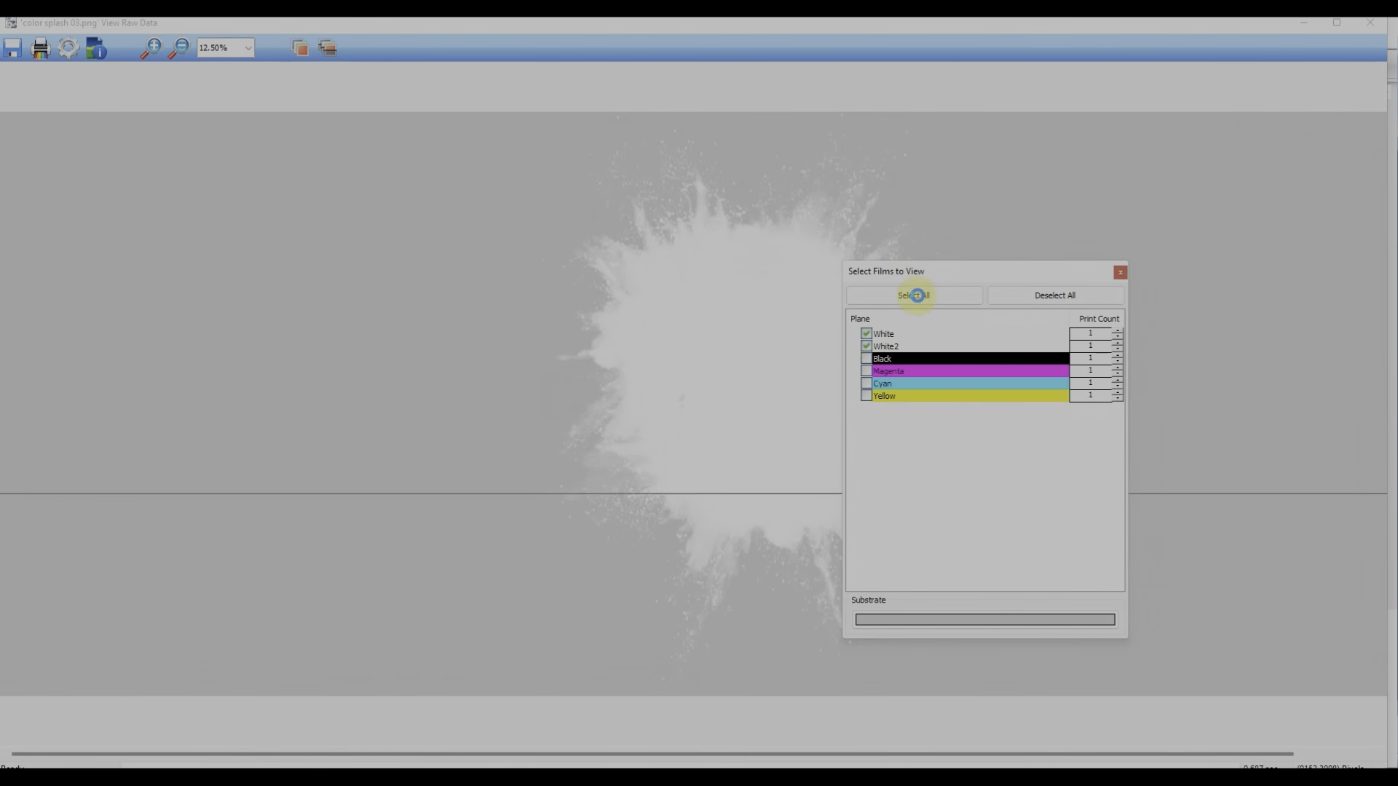
{"action": "left_click", "coordinate": [1120, 272]}
{"action": "left_click", "coordinate": [1373, 24]}
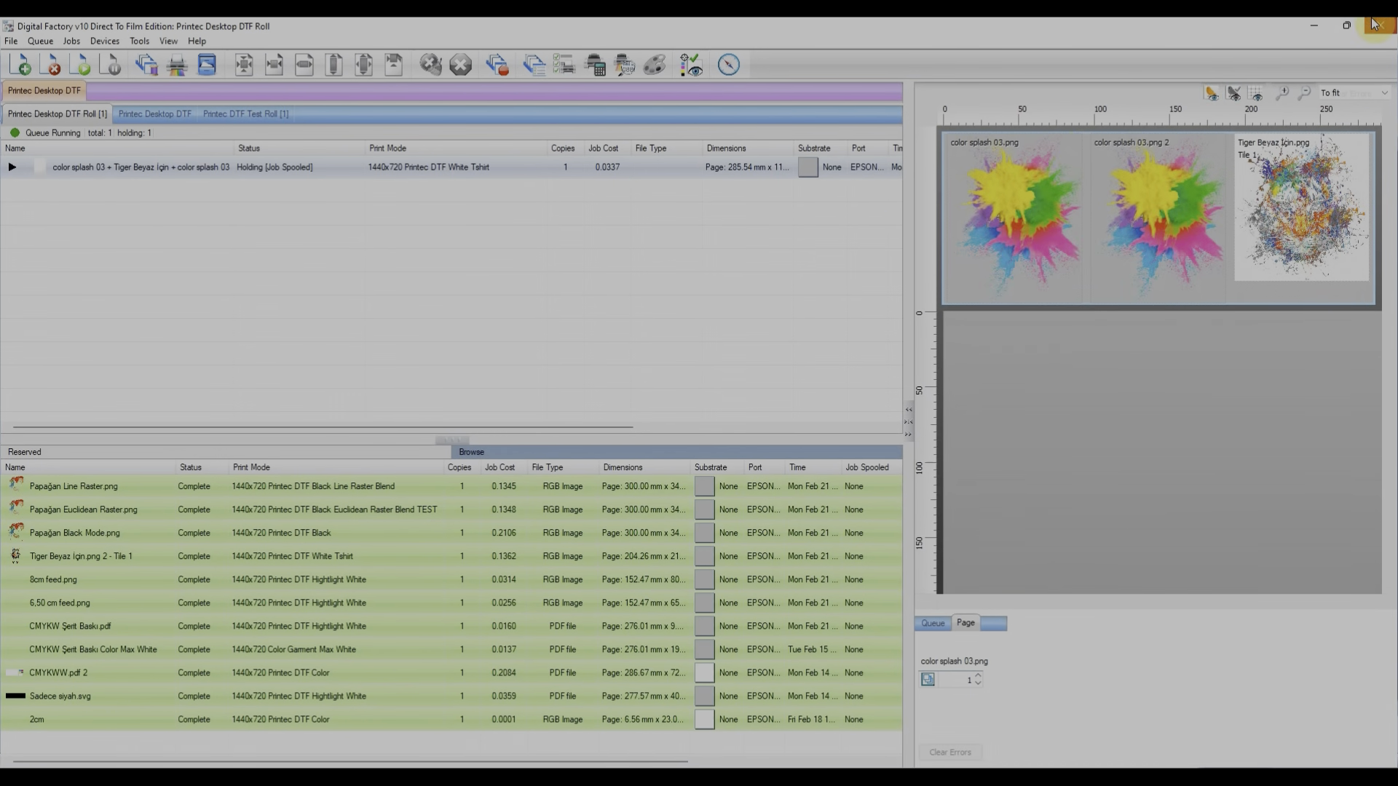